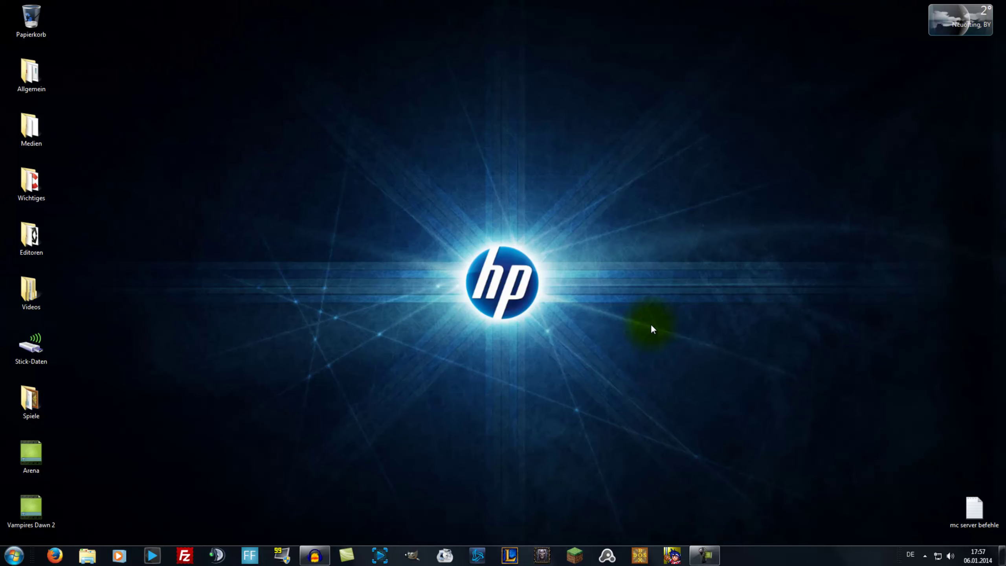
click(54, 555)
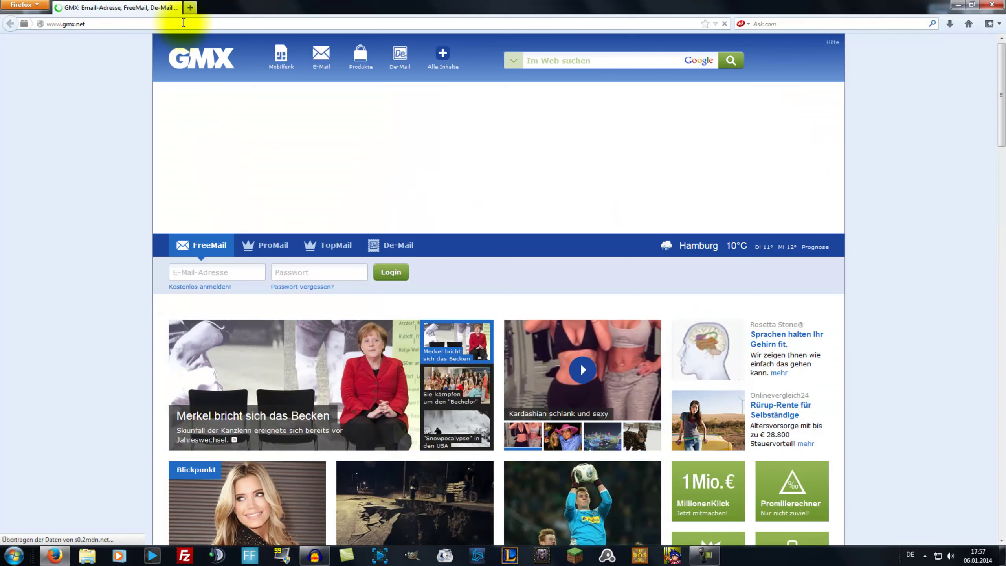
click(183, 22)
text(www.google.de/)
key(Return)
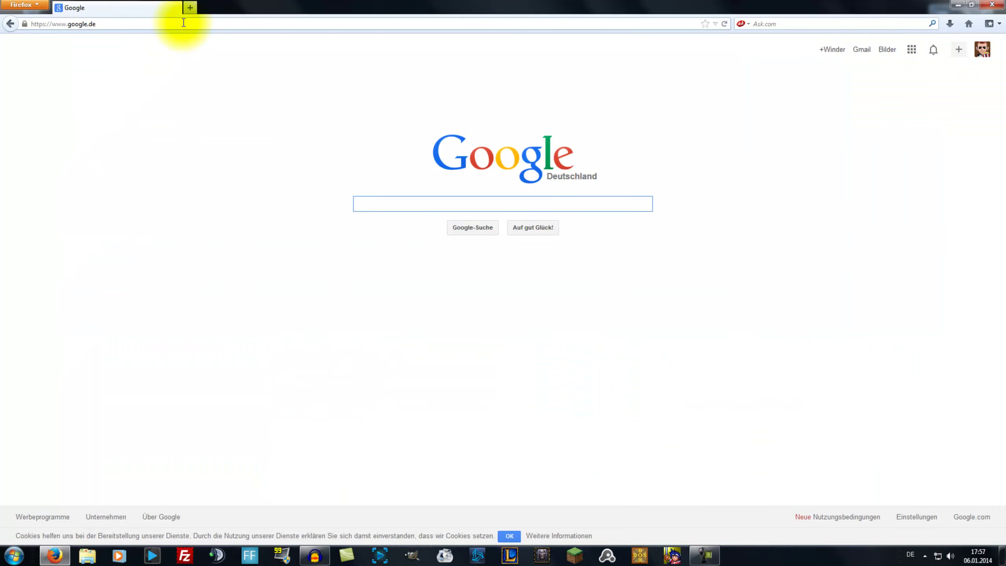
text(dreamspark tum)
key(Return)
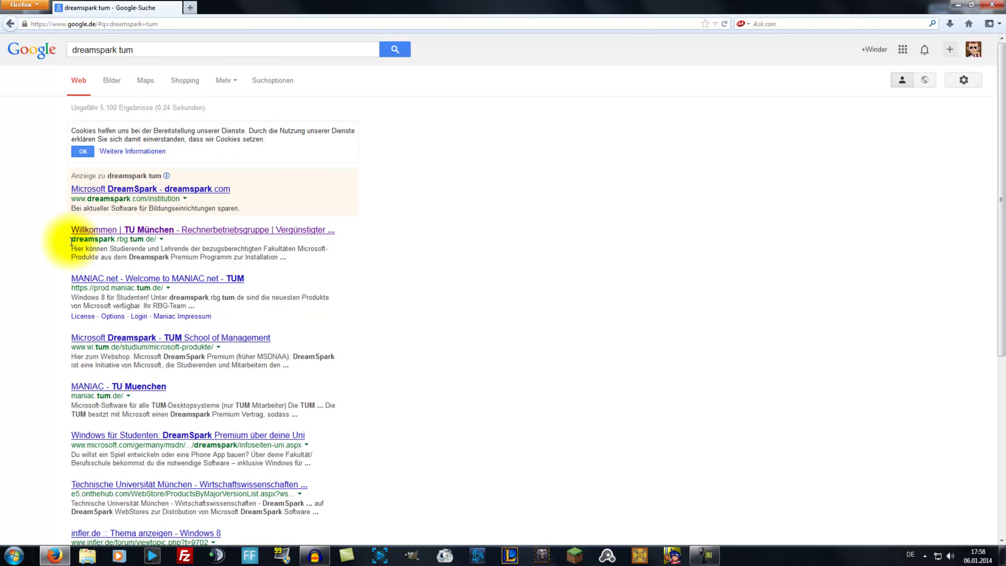
Step: Open the TU München DreamSpark result and start signing in to the store
click(140, 230)
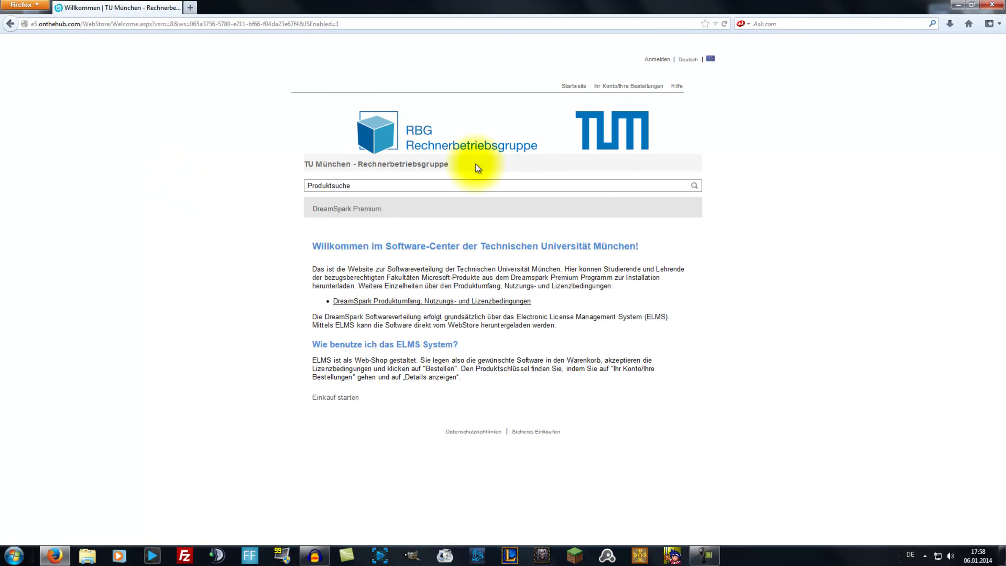
click(650, 59)
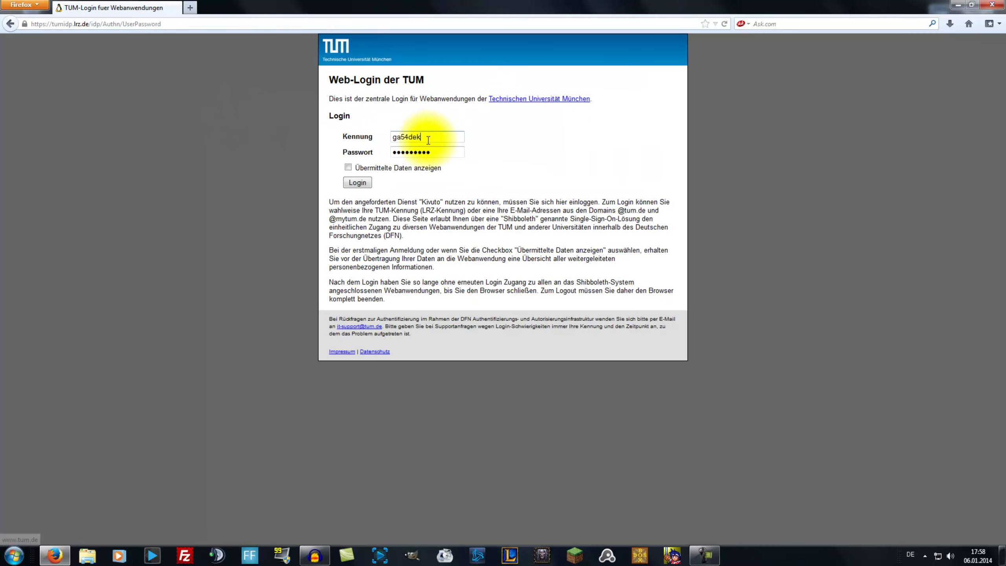
click(407, 139)
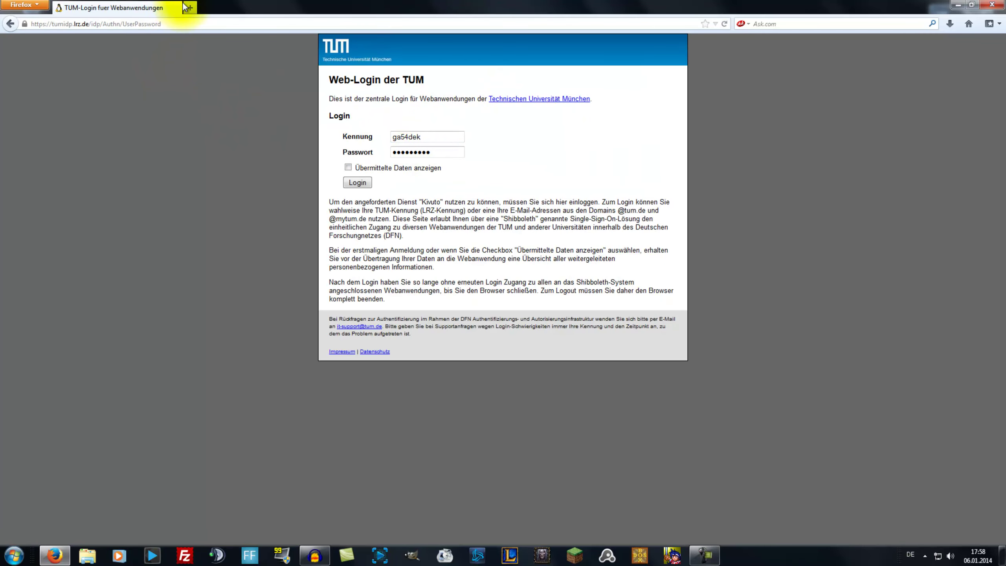
Step: In a new tab, open the bookmarked TUMonline page and sign in there
key(ctrl+t)
click(23, 4)
mouse_move(147, 17)
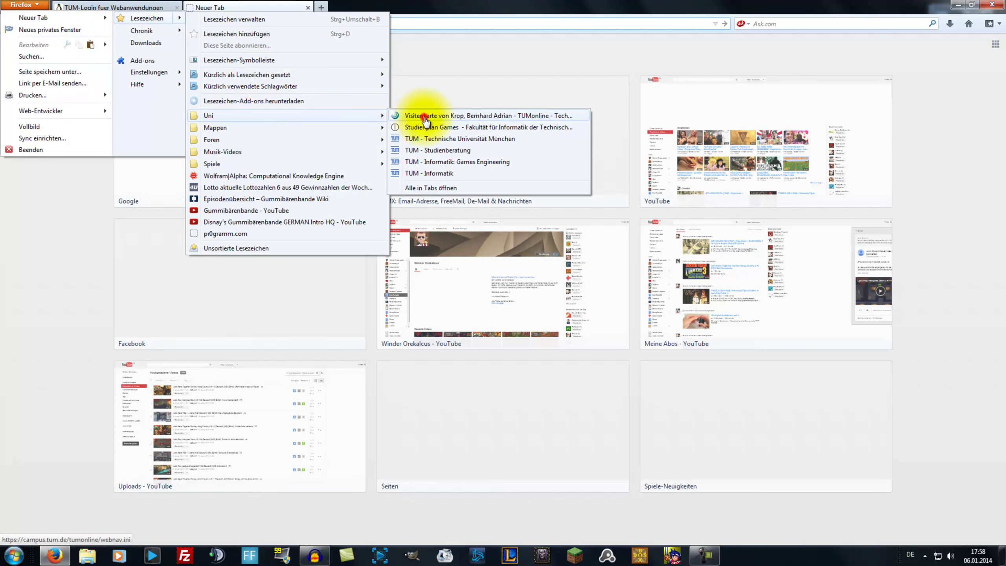
click(423, 118)
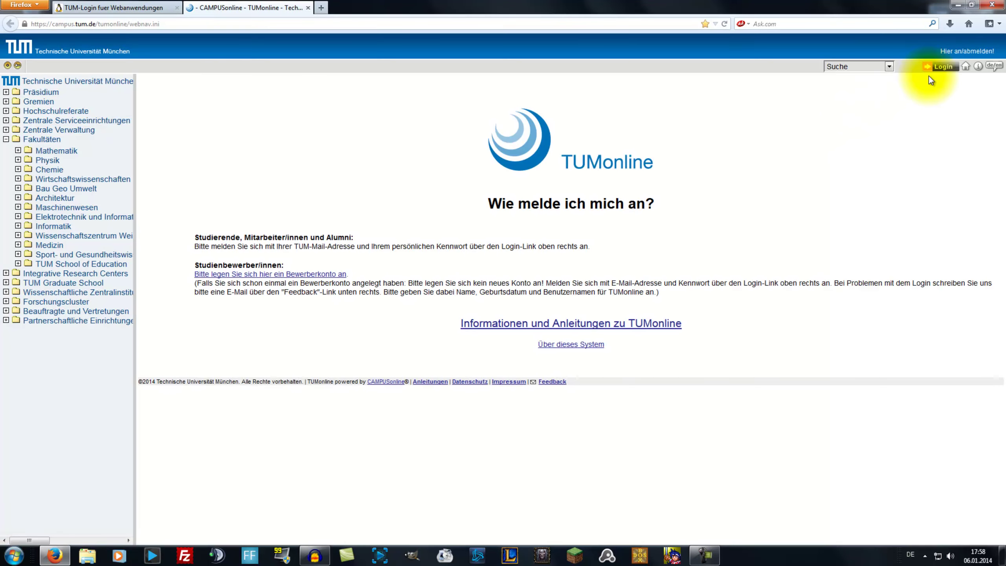
click(933, 68)
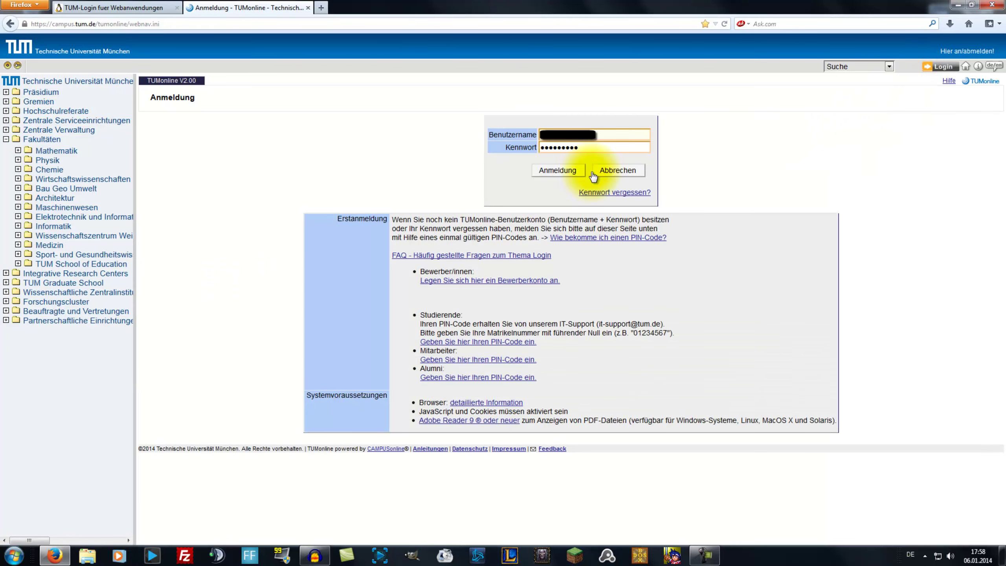
click(542, 172)
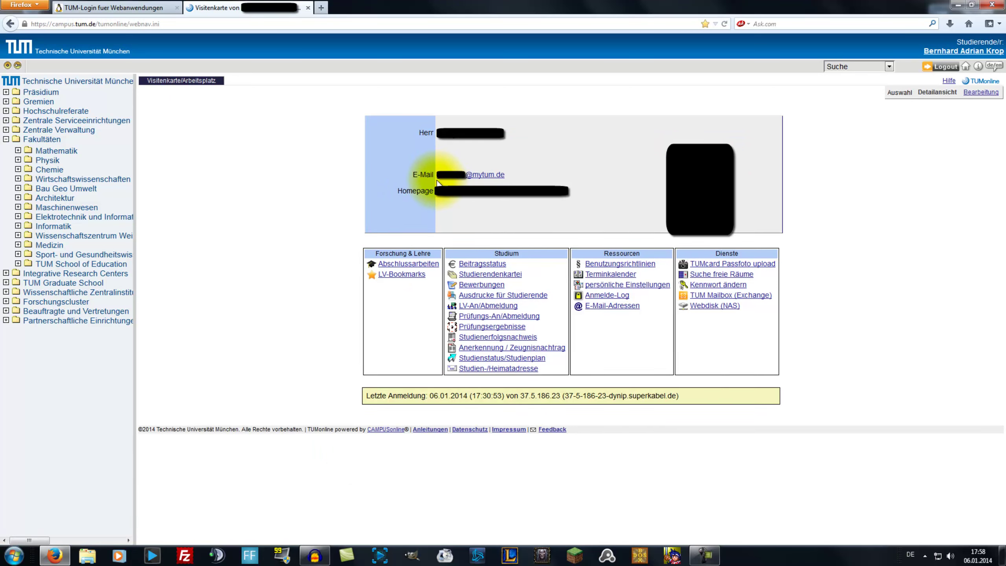
Step: Return to the TUM Web-Login page, fill in the password and submit the login
click(153, 4)
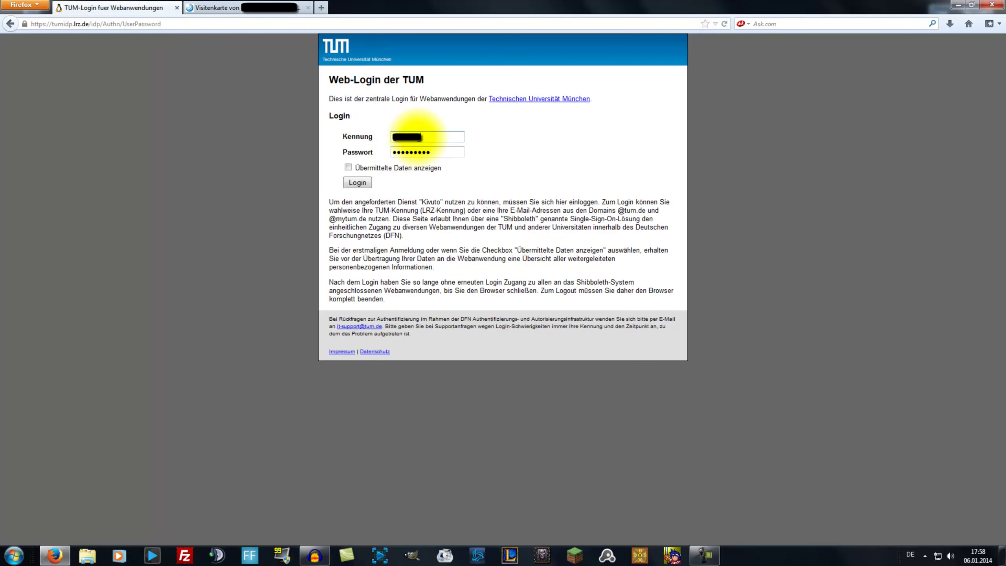
click(414, 154)
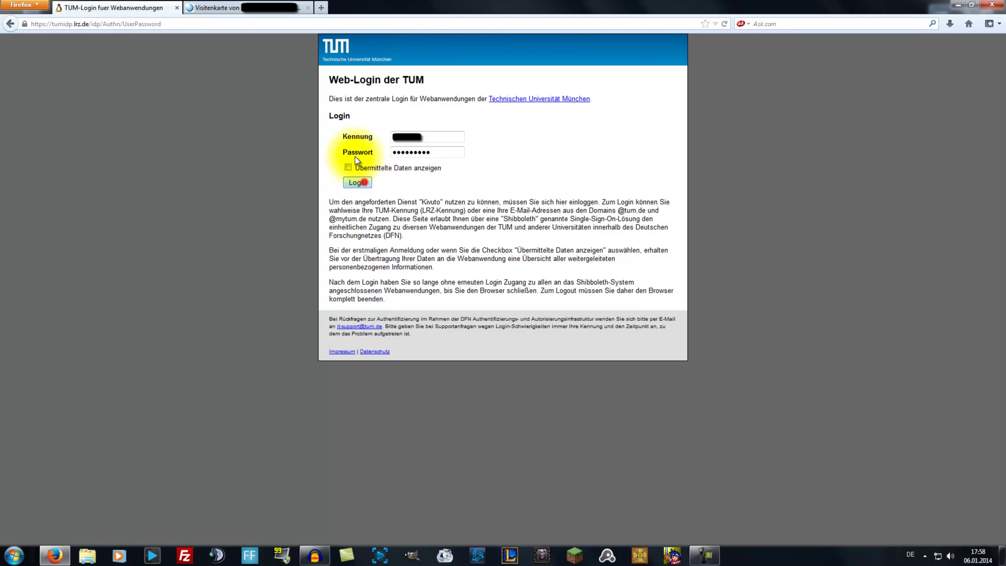
click(308, 7)
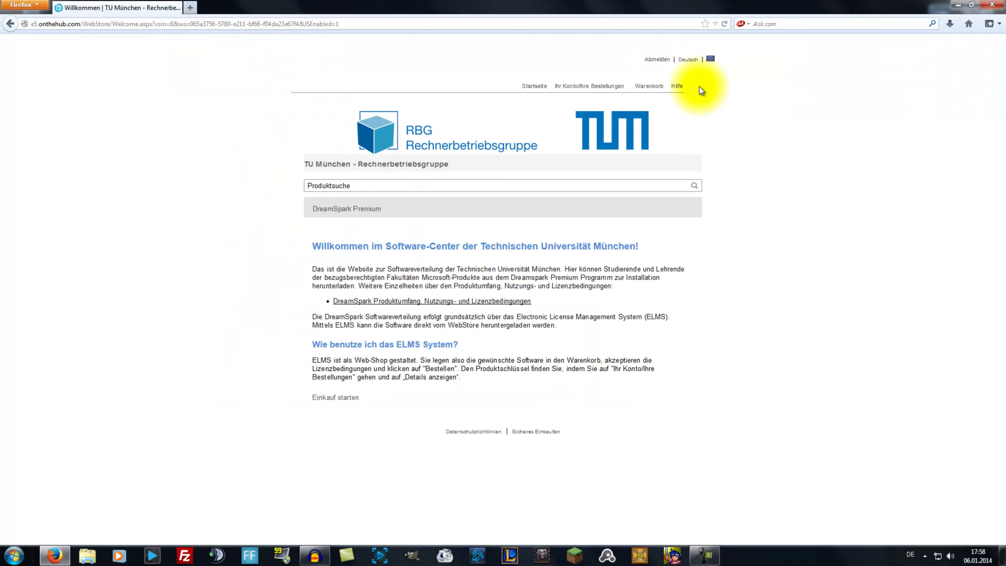
Step: Search the store for 'visual studio'
click(386, 185)
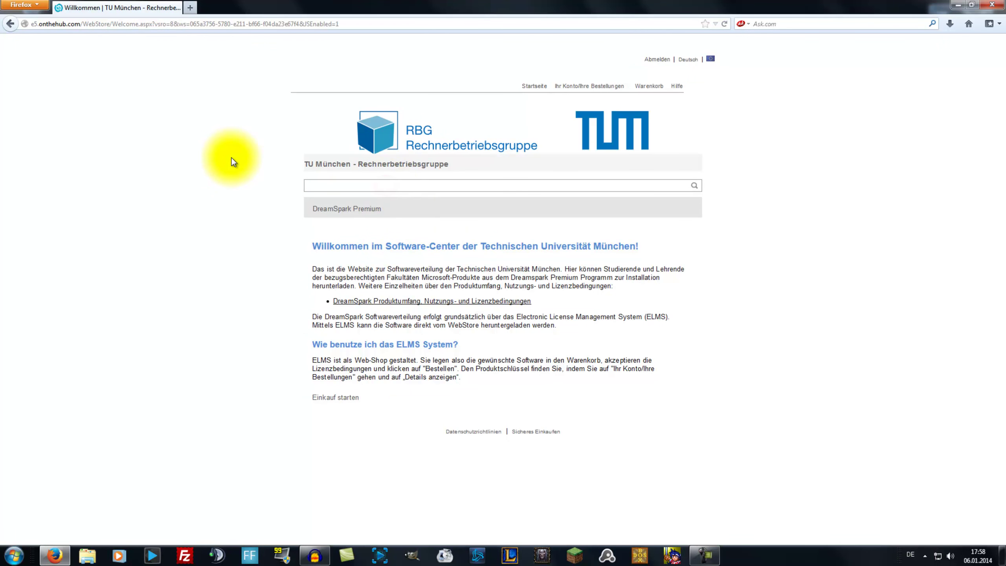
text(visual studio)
key(Return)
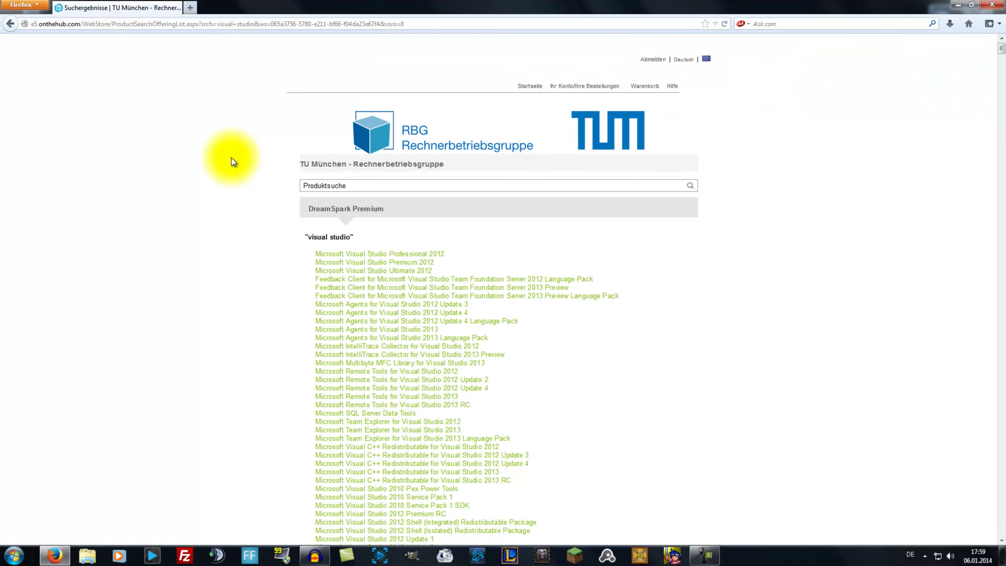
Step: Try adding the Visual Studio Professional 2013 32-bit German download to the cart
scroll(259, 254, down, 7)
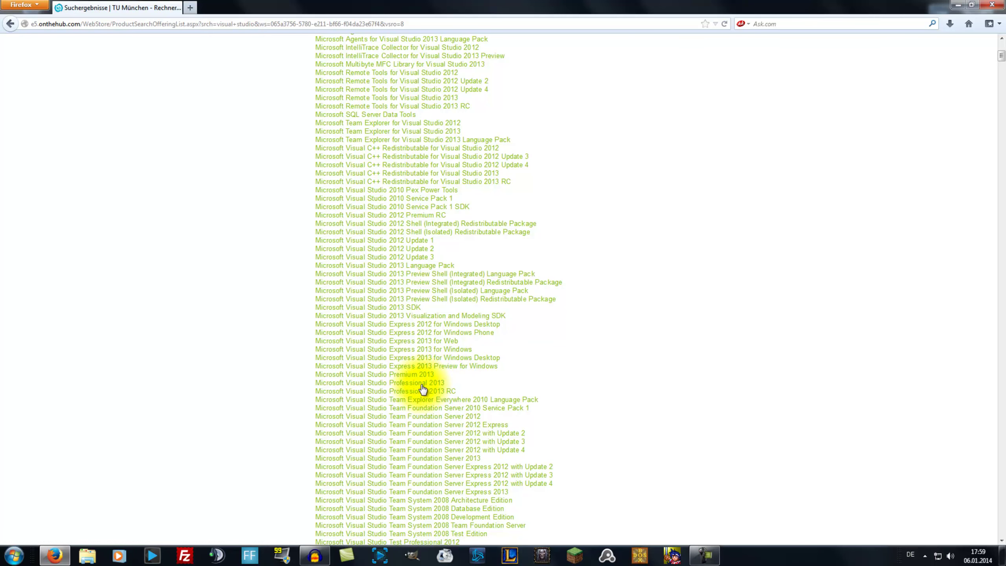
click(418, 384)
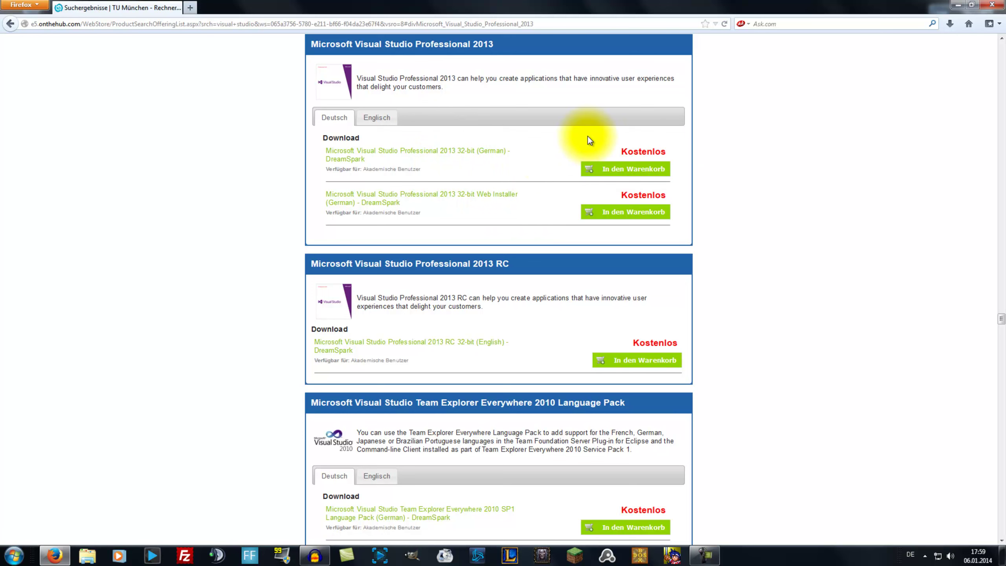
click(628, 172)
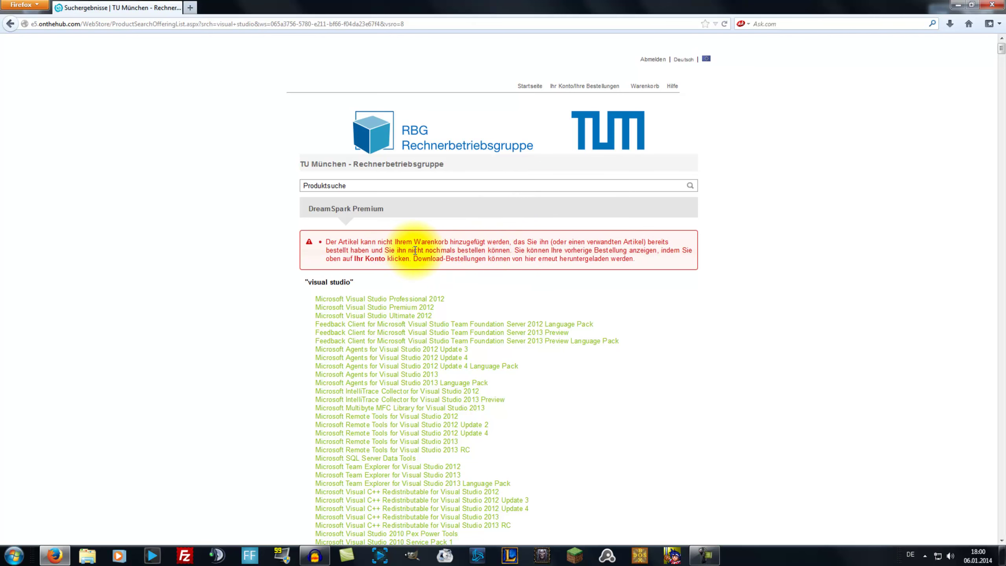
Step: From the order history, open downloads for the Visual Studio Professional 2013 32-bit (German) order
scroll(238, 300, down, 10)
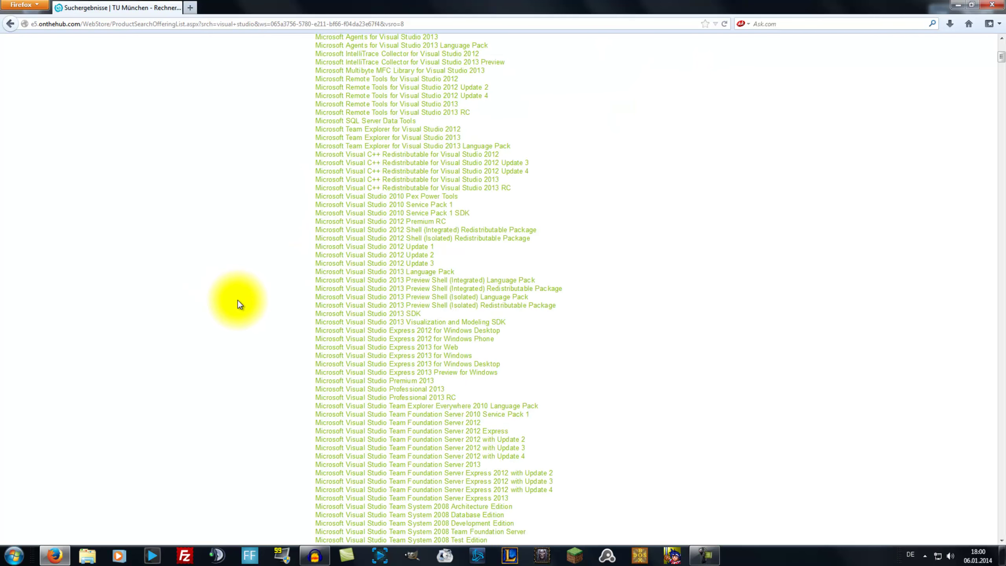
scroll(240, 296, down, 10)
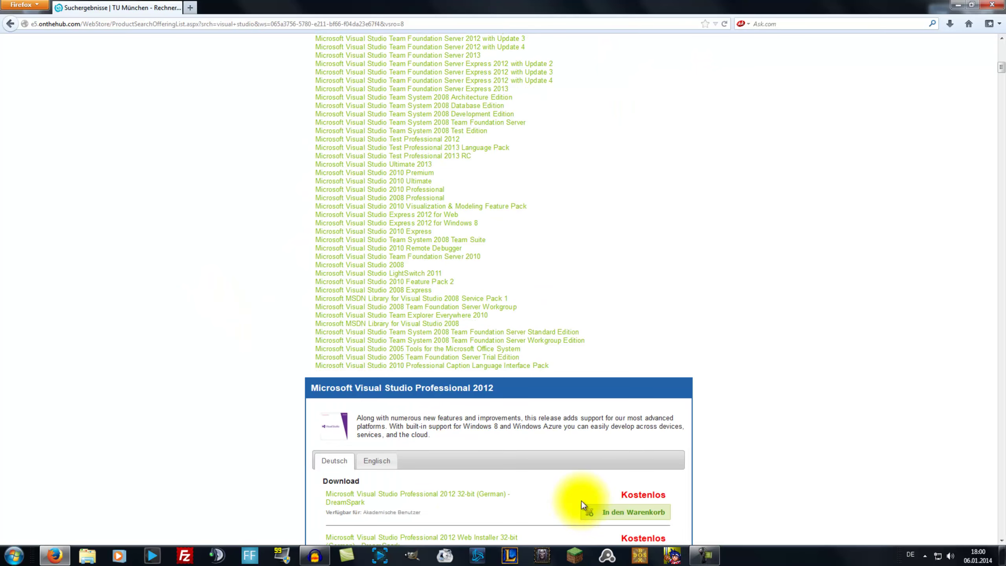
click(593, 512)
click(582, 86)
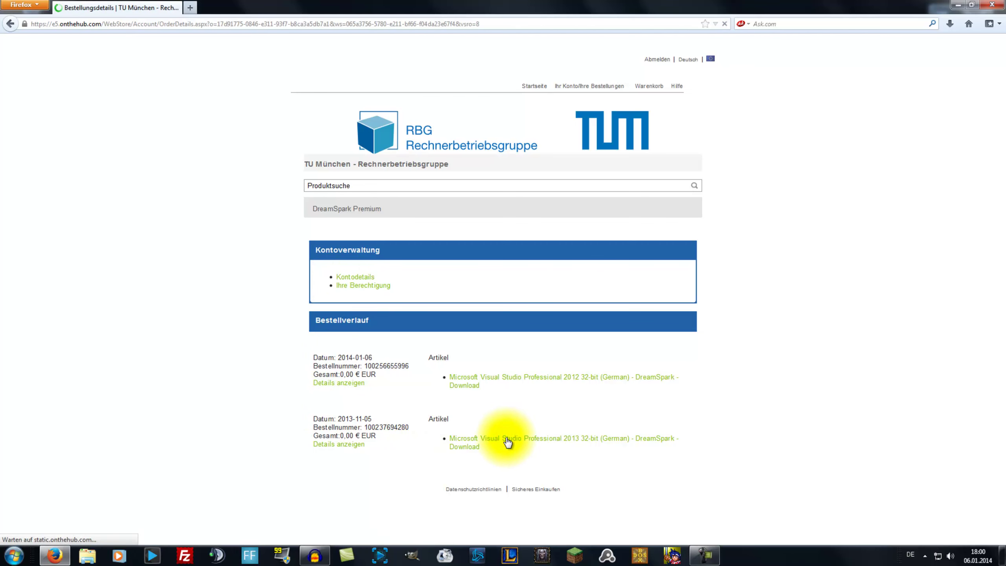
click(636, 340)
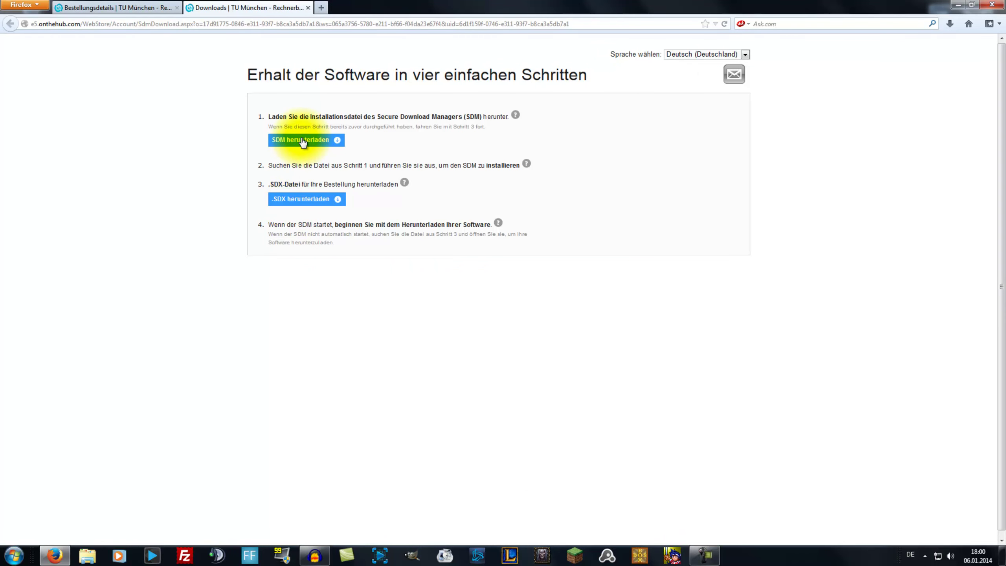
Step: Download the Secure Download Manager and move its window aside
click(290, 202)
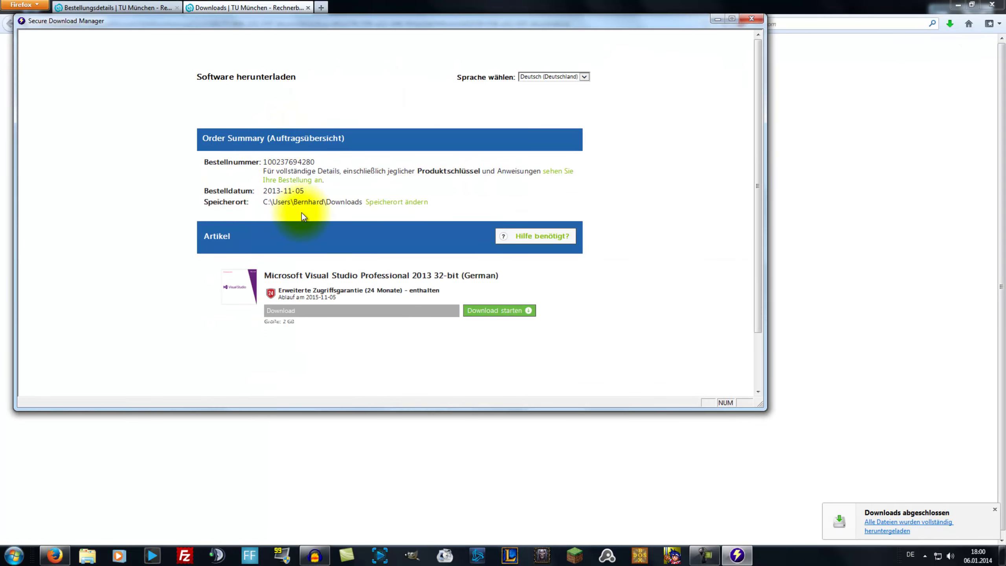
drag(368, 24, 487, 94)
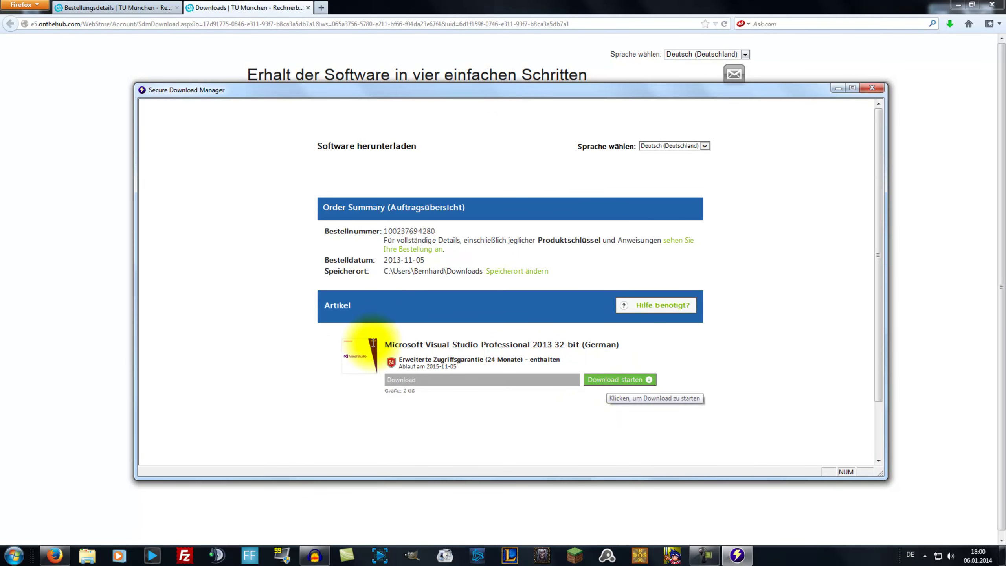
click(117, 328)
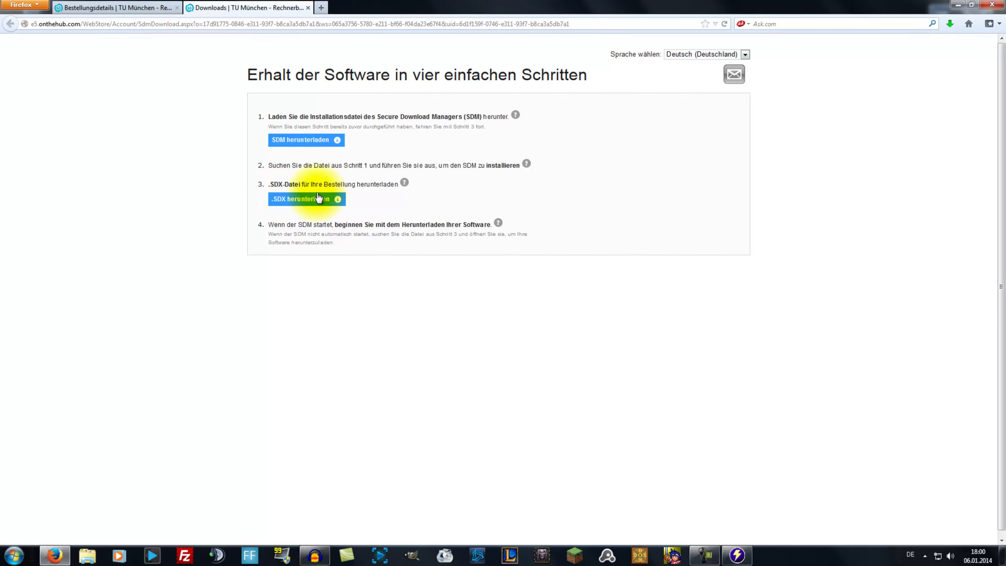
Step: Locate the downloaded .sdx order file and open it in the Secure Download Manager
click(950, 24)
right_click(842, 68)
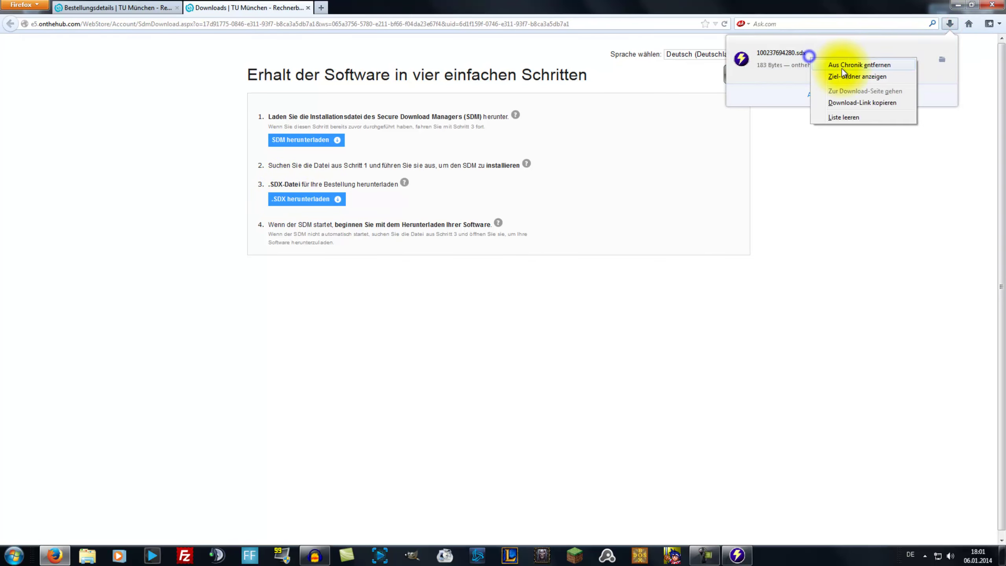
click(843, 76)
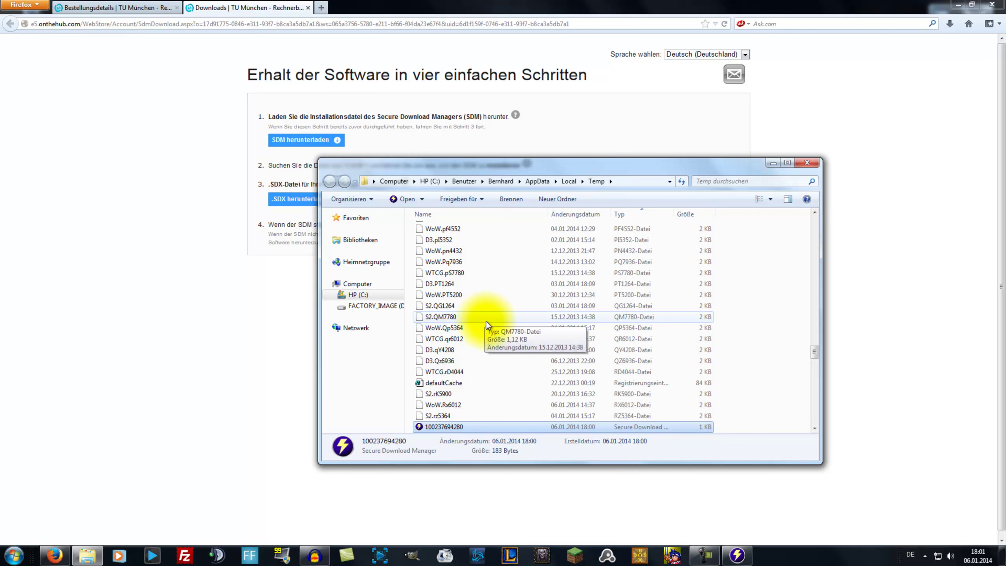
scroll(486, 319, down, 6)
scroll(496, 329, up, 3)
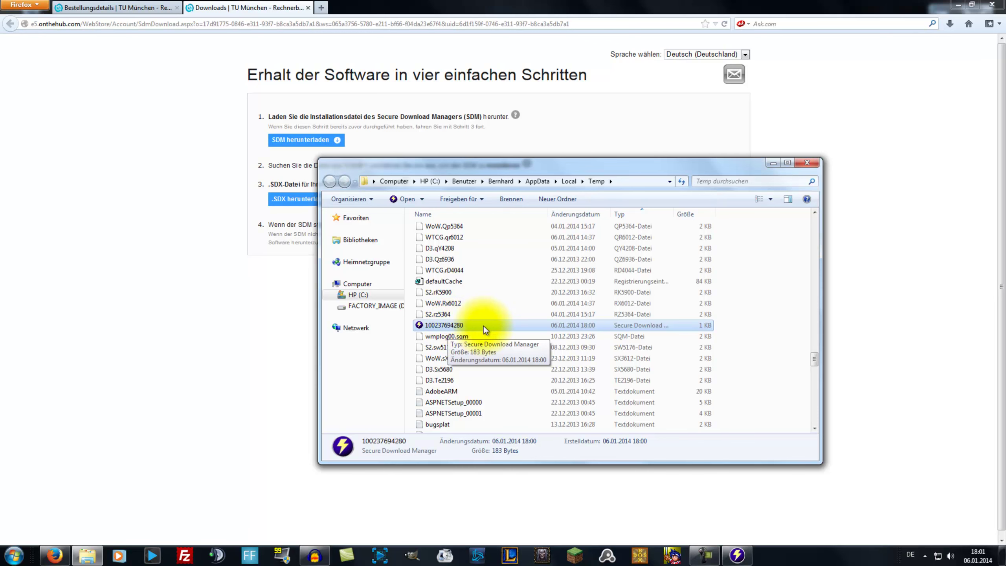
click(735, 554)
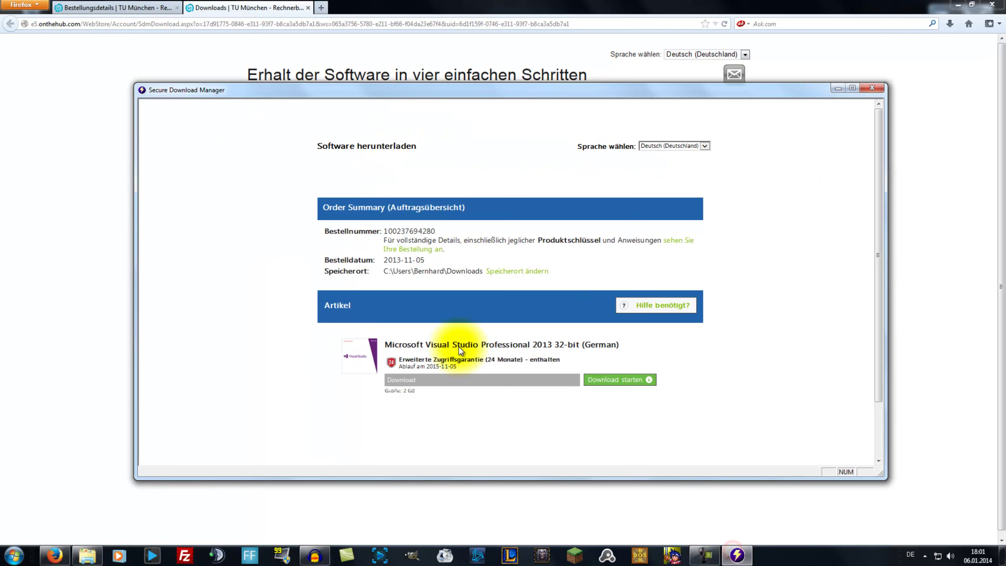
click(59, 176)
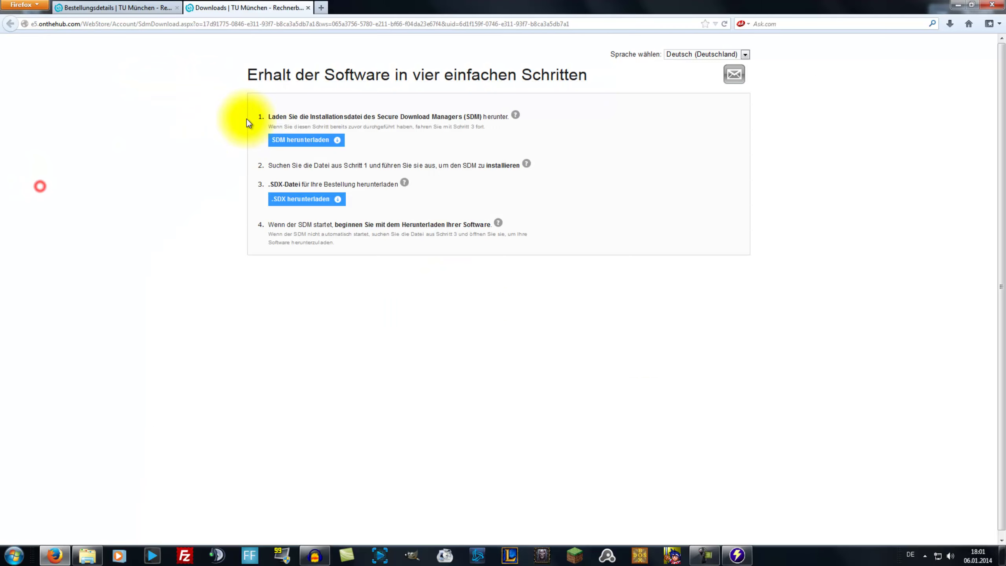
click(737, 556)
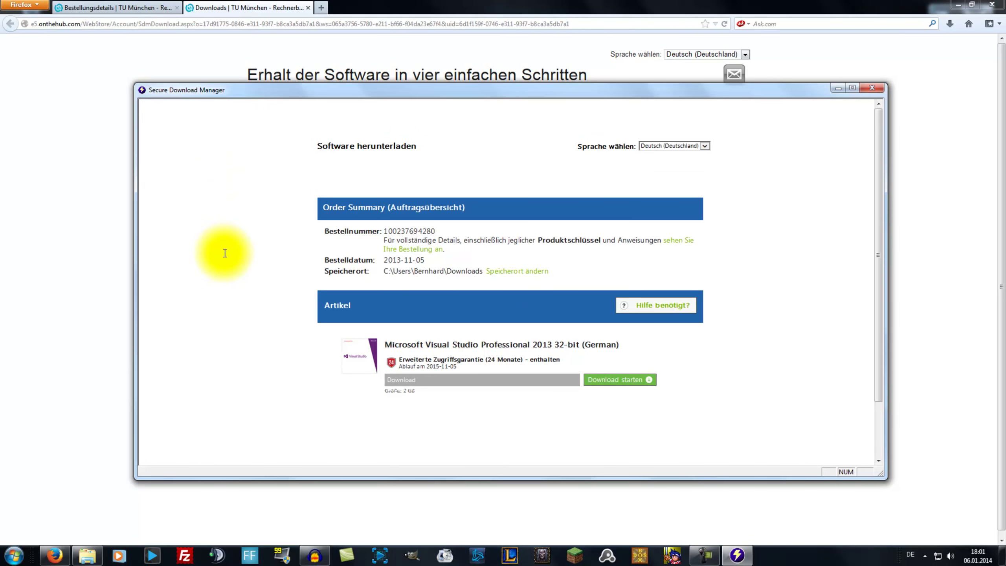
Step: Start the Visual Studio Professional 2013 download and close the download steps tab
click(630, 381)
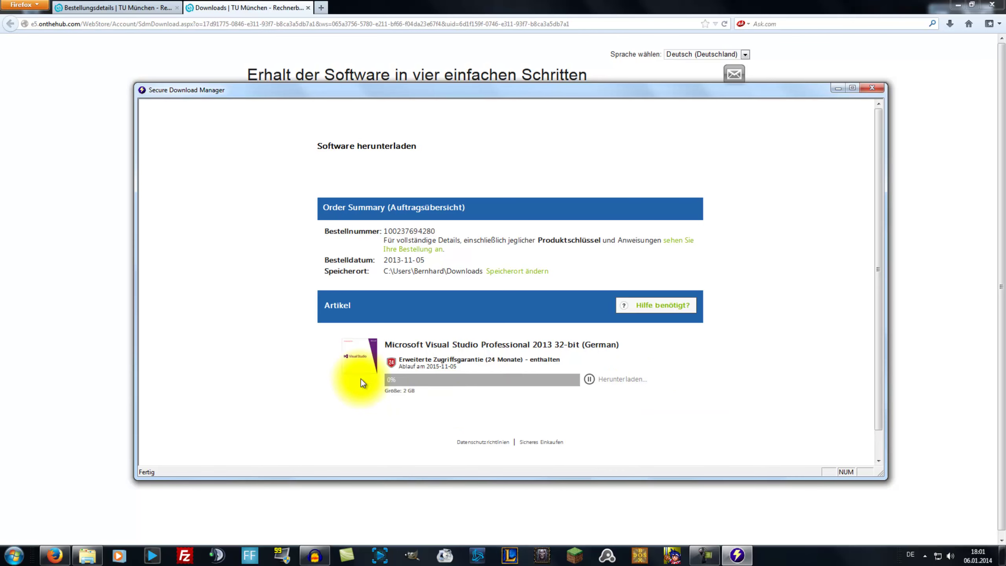
click(52, 352)
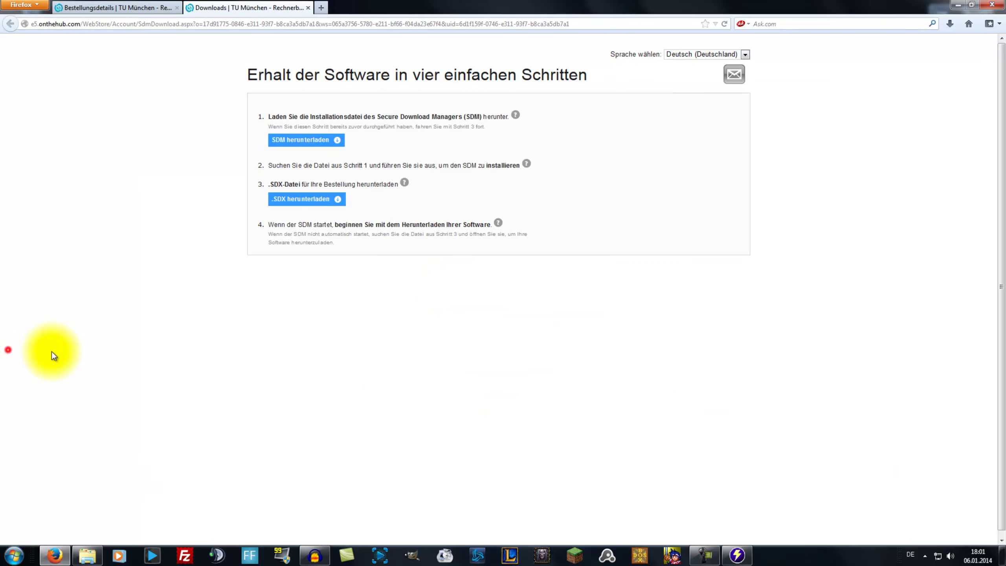
click(309, 8)
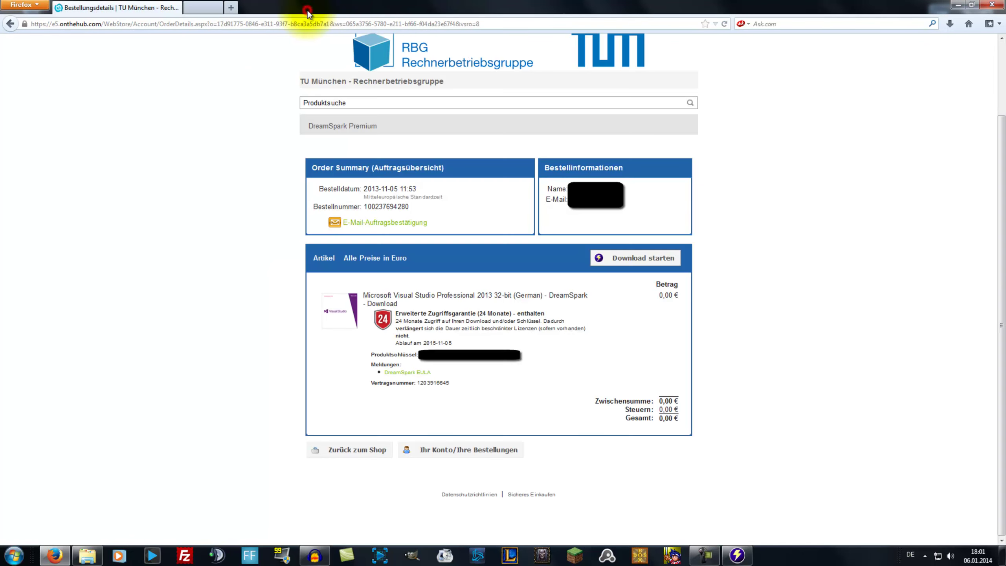
Step: Clear Firefox's download list, close the Temp folder, and return to the download manager
click(951, 24)
right_click(791, 64)
click(825, 125)
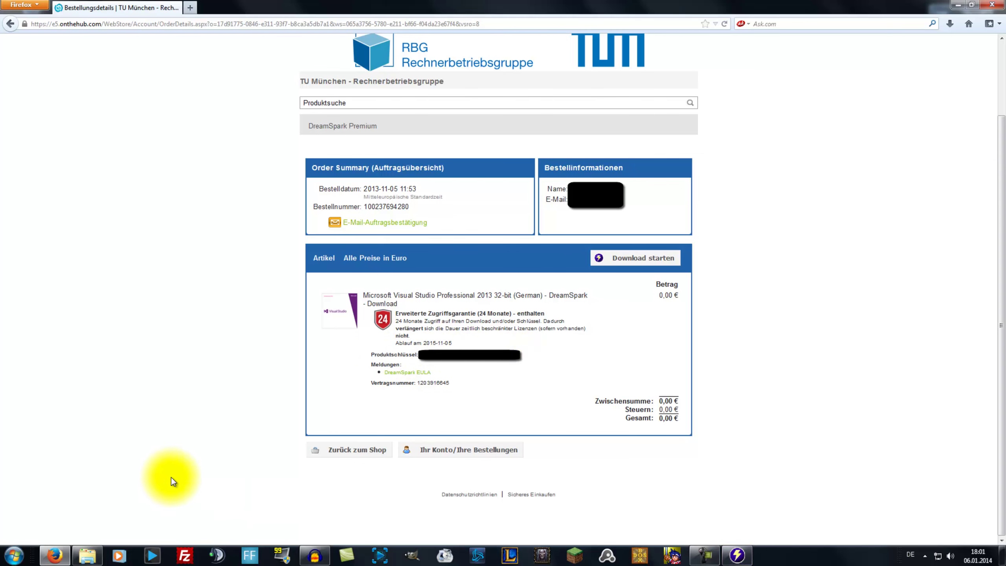
click(88, 556)
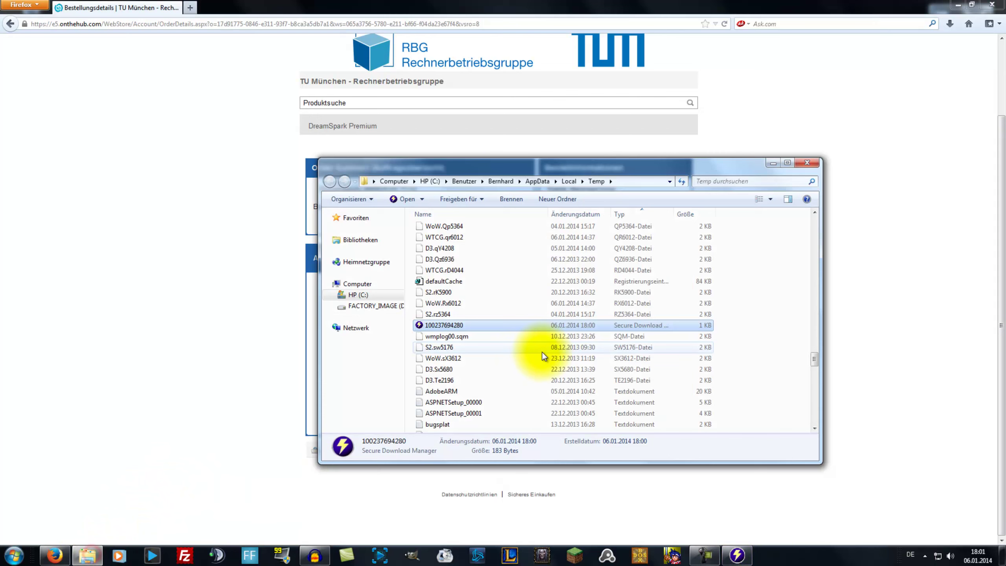
click(808, 162)
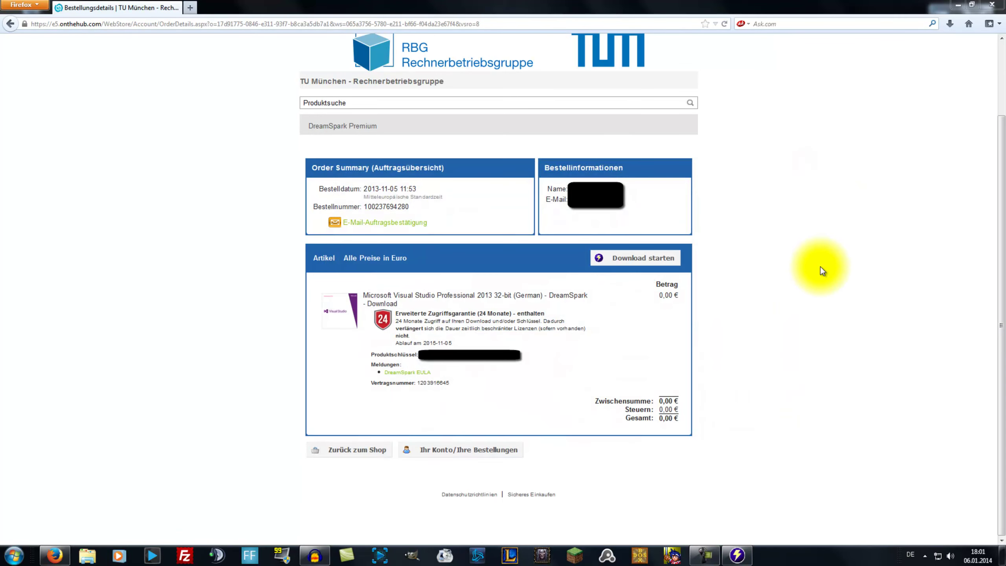
click(738, 556)
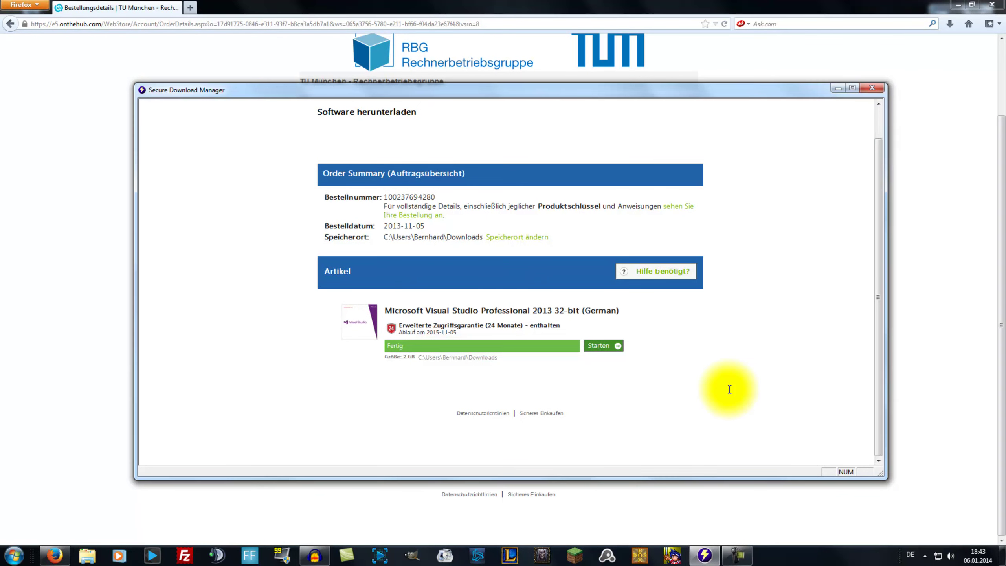
Step: Open the Visual Studio 2013 Professional folder, select de_vs2013_rtm_pro_deu ISO, then open a new tab
click(612, 347)
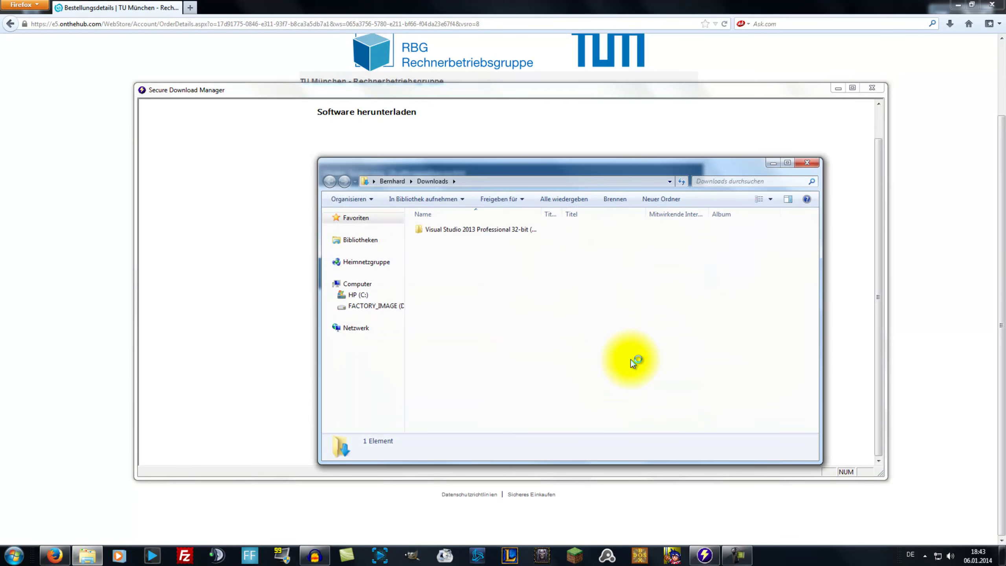
double_click(472, 229)
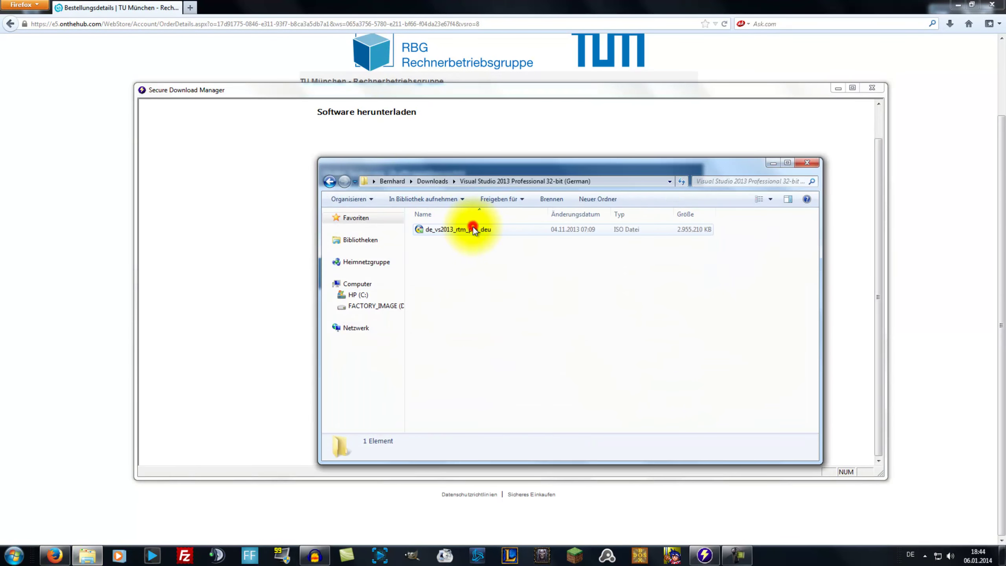
click(456, 230)
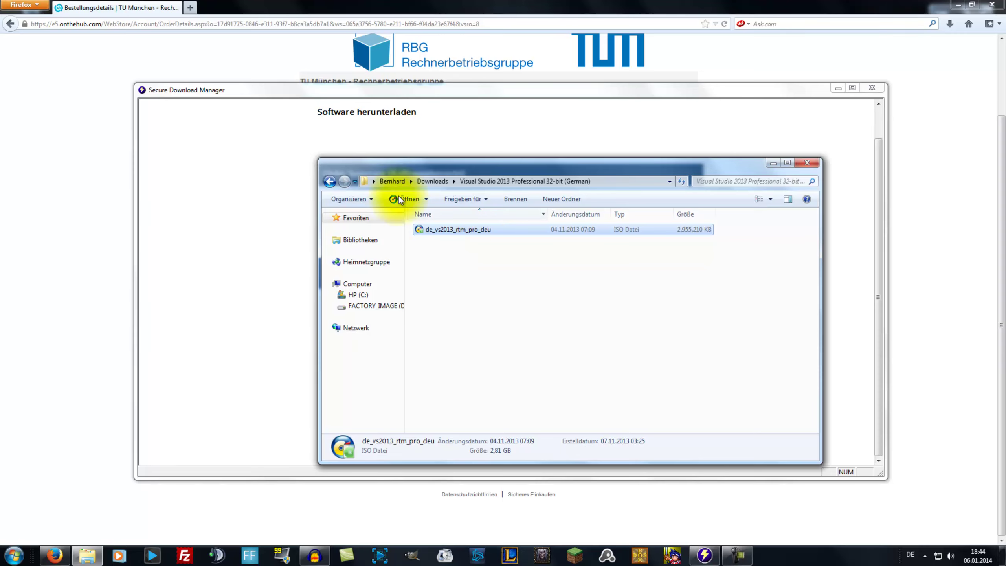
click(190, 7)
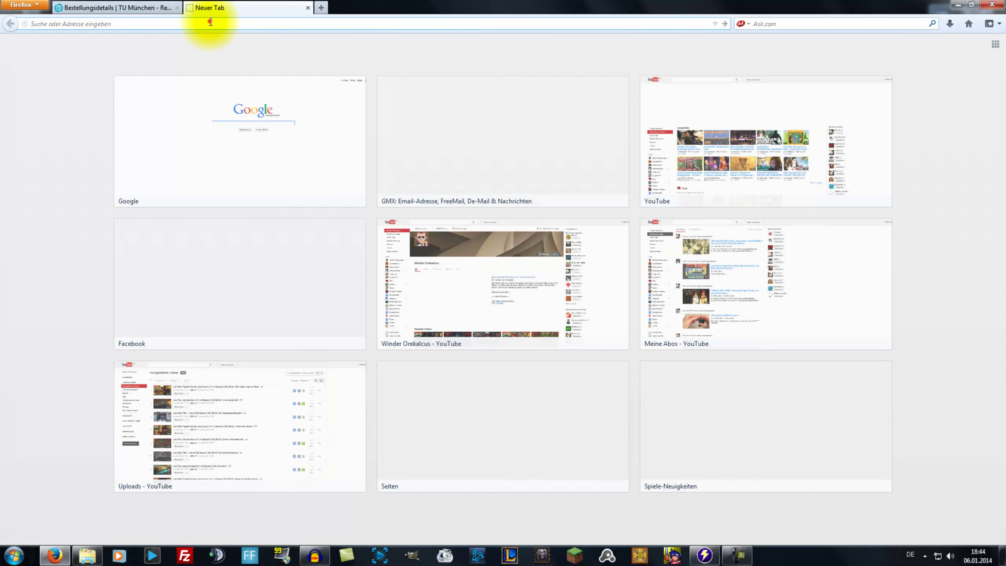
Step: Search Google for 'iso opener chip download' and open CHIP's 'ISO - Datei öffnen' result
text(www.google.de)
key(Return)
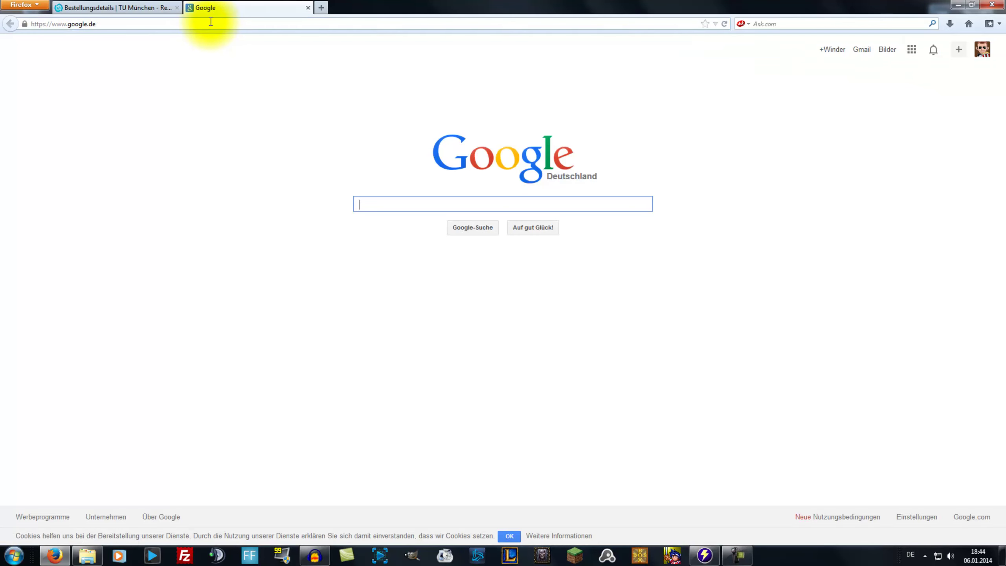
text(iso opener )
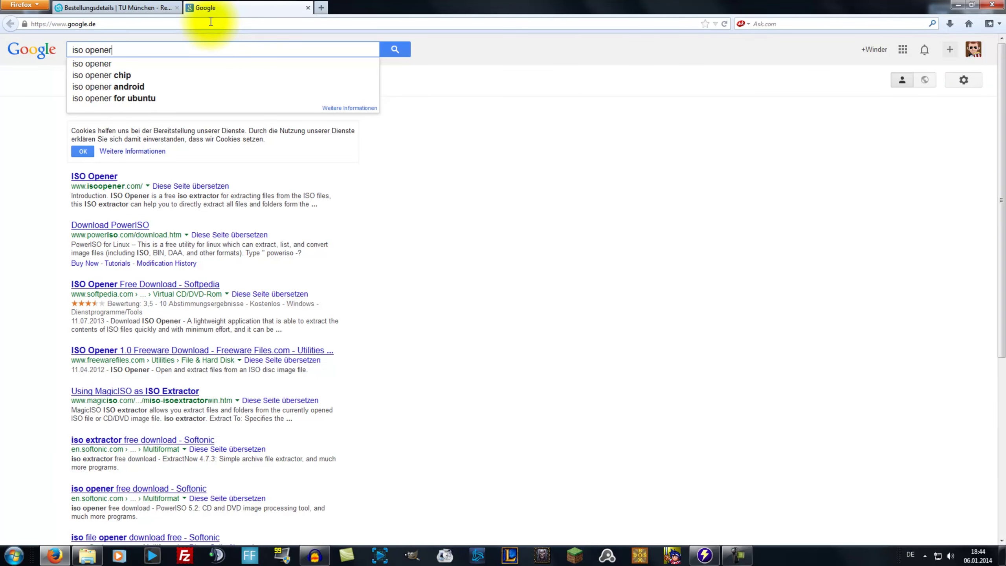
text(chip downl)
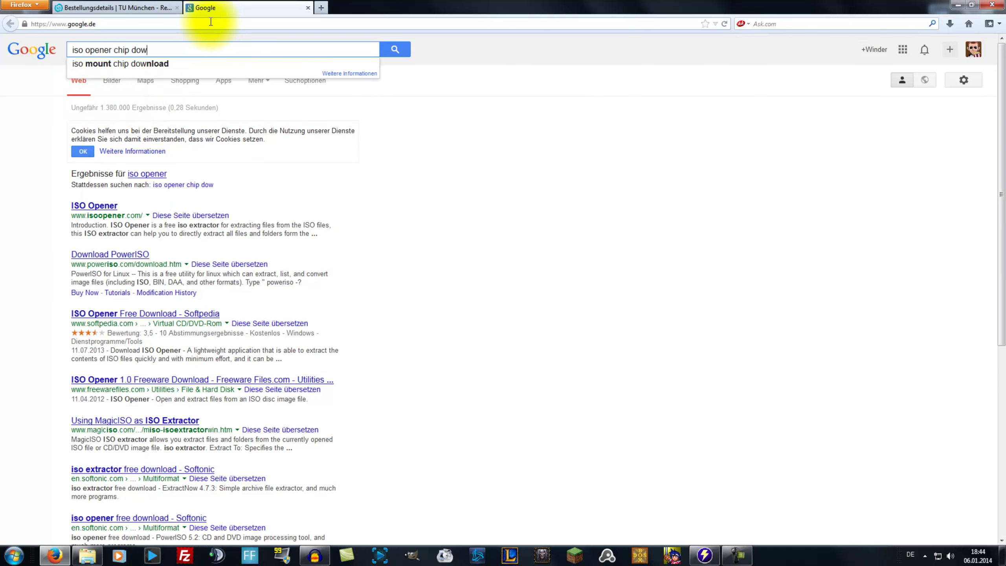
text(oad)
key(Return)
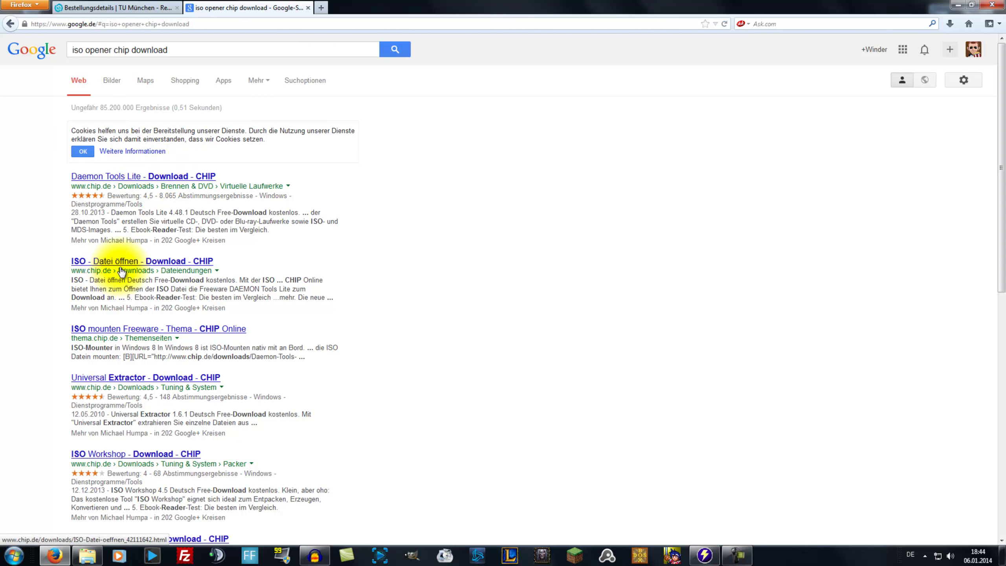
click(181, 262)
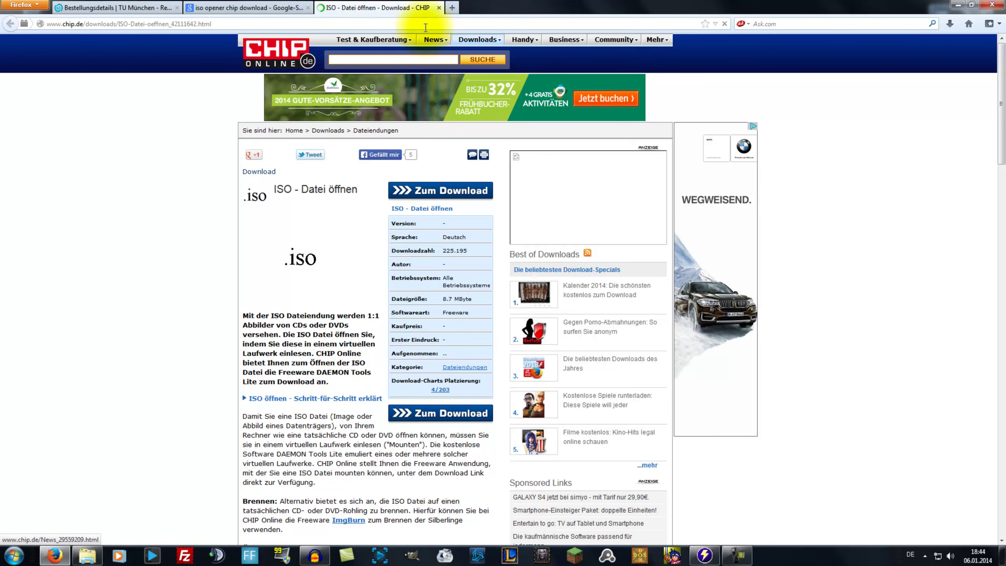
Step: Download the Daemon Tools Lite installer DTLite4481-0347.exe from CHIP
click(439, 8)
middle_click(137, 175)
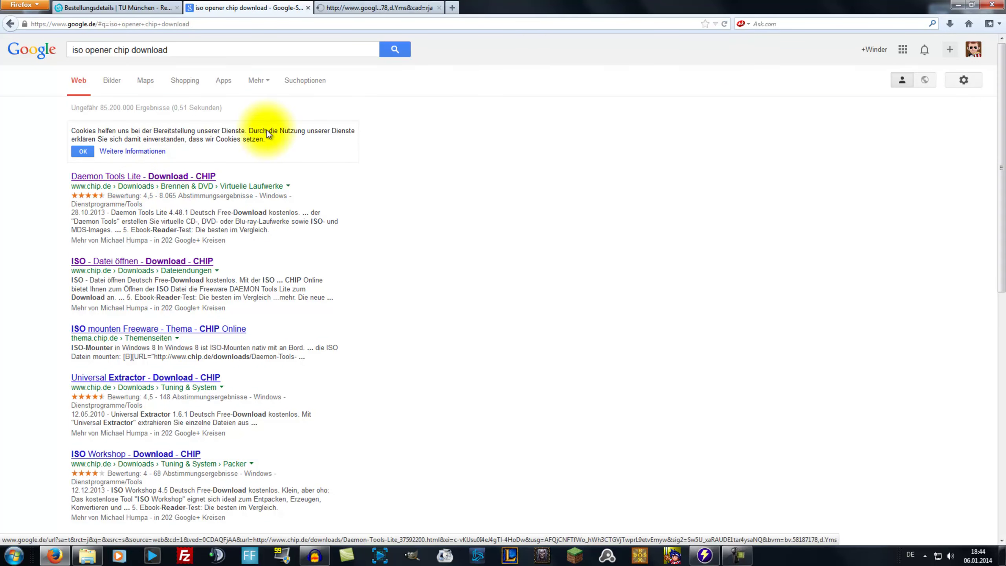
click(363, 6)
click(434, 192)
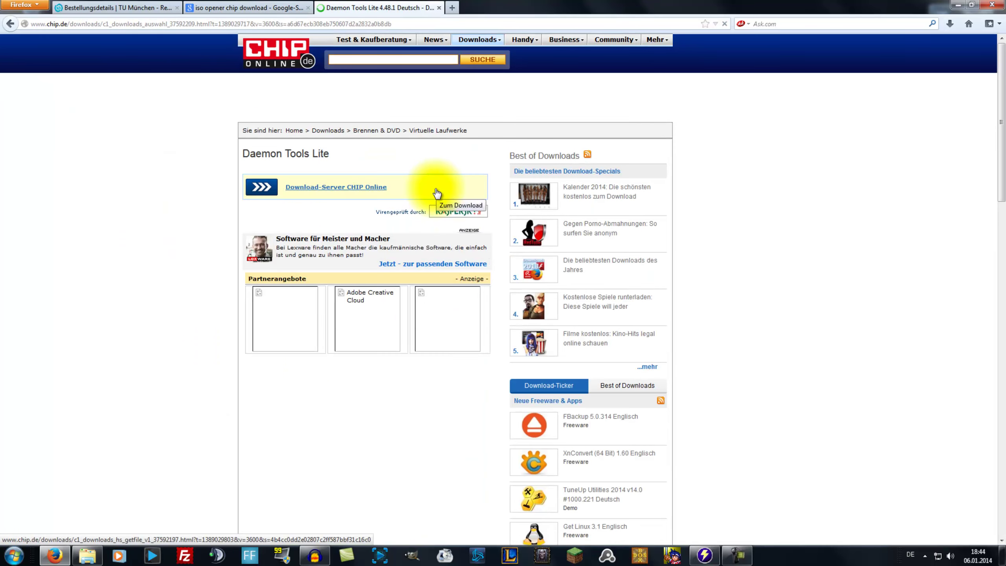
click(329, 188)
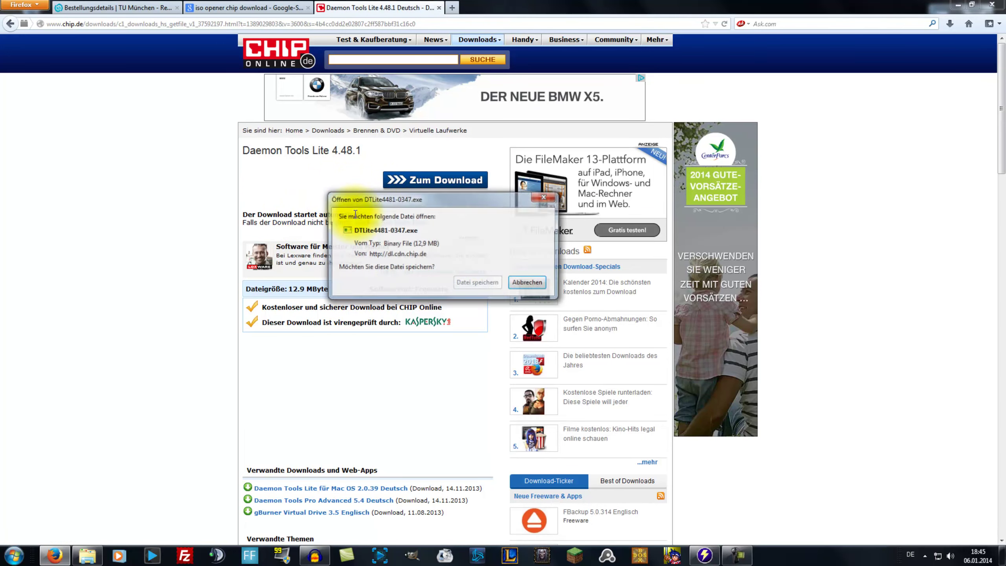
click(478, 283)
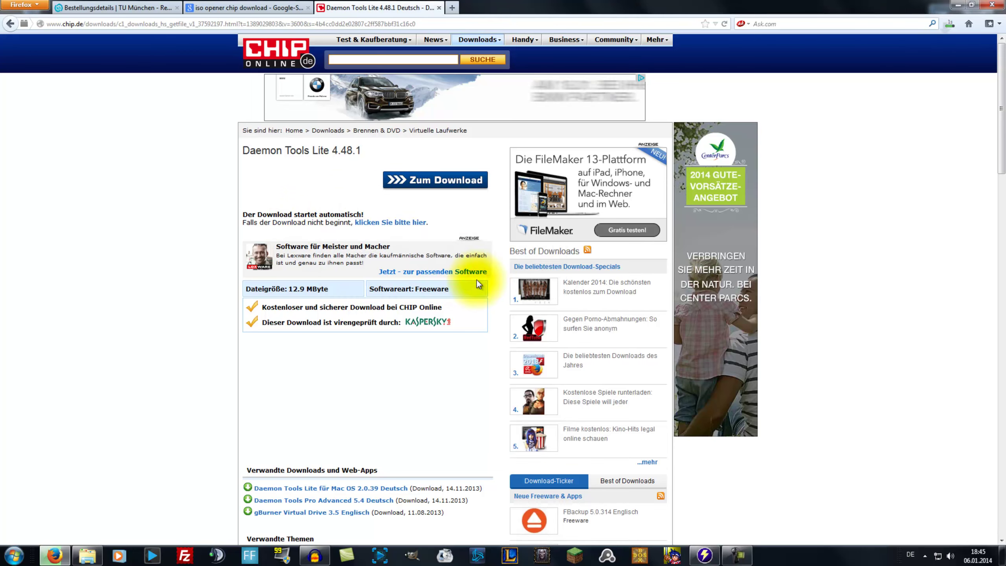
Step: Find DTLite4481-0347.exe in the Downloads folder and launch it
click(950, 24)
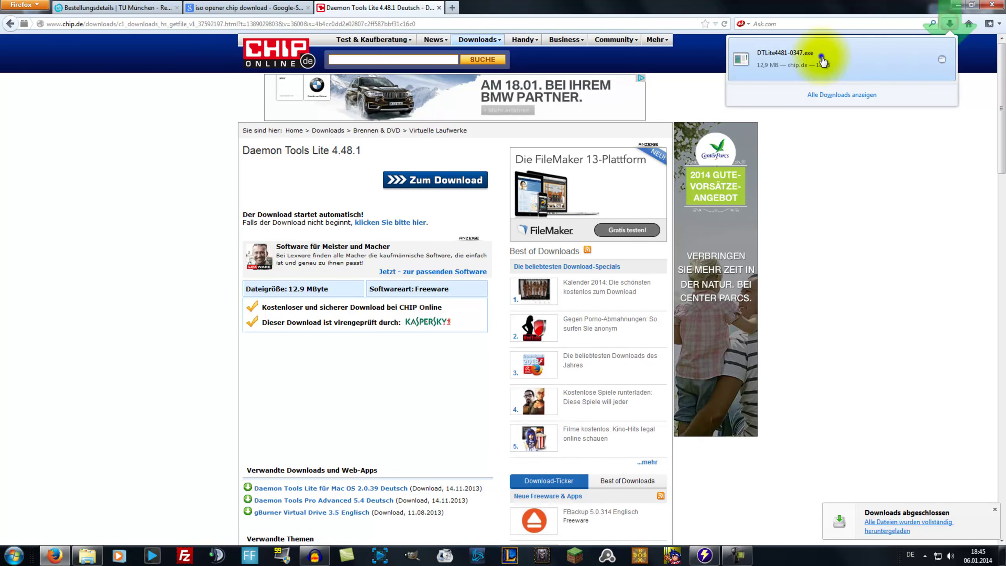
right_click(821, 54)
click(870, 76)
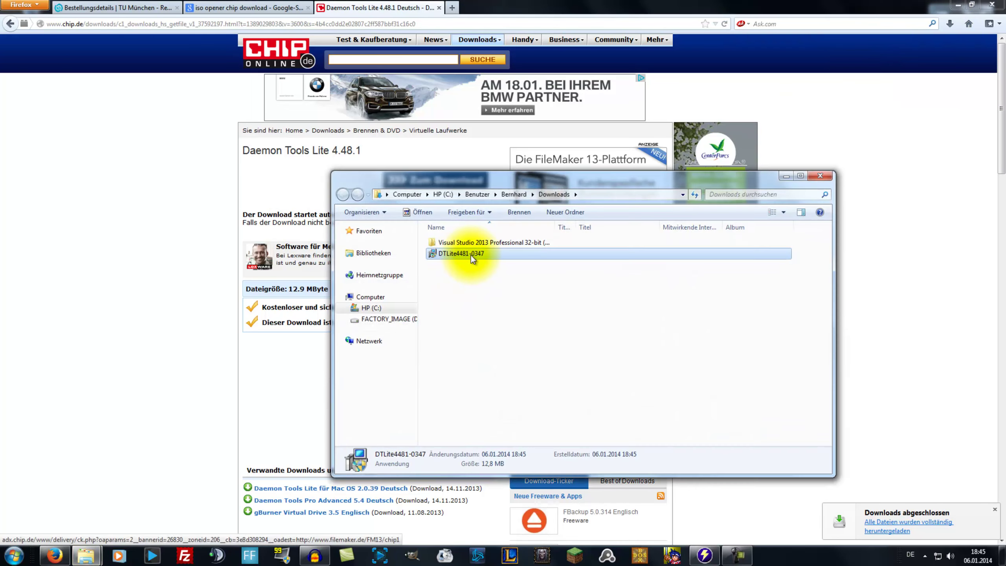
click(818, 175)
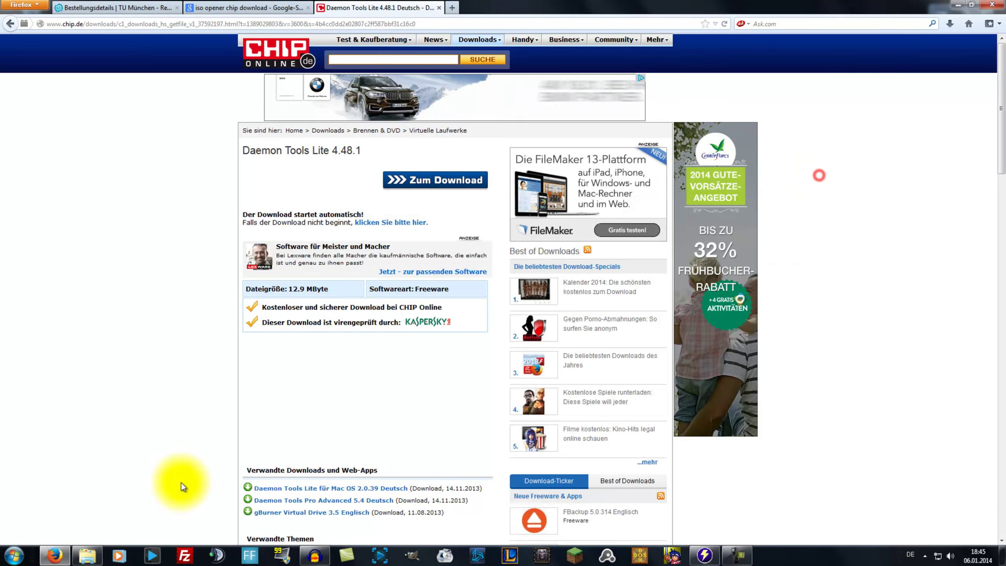
click(89, 556)
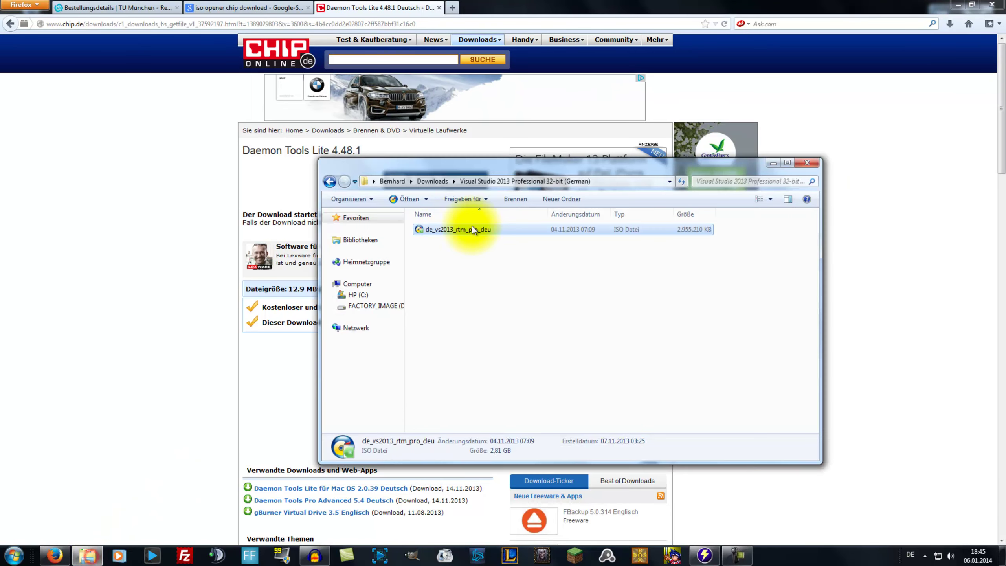
click(332, 181)
double_click(448, 243)
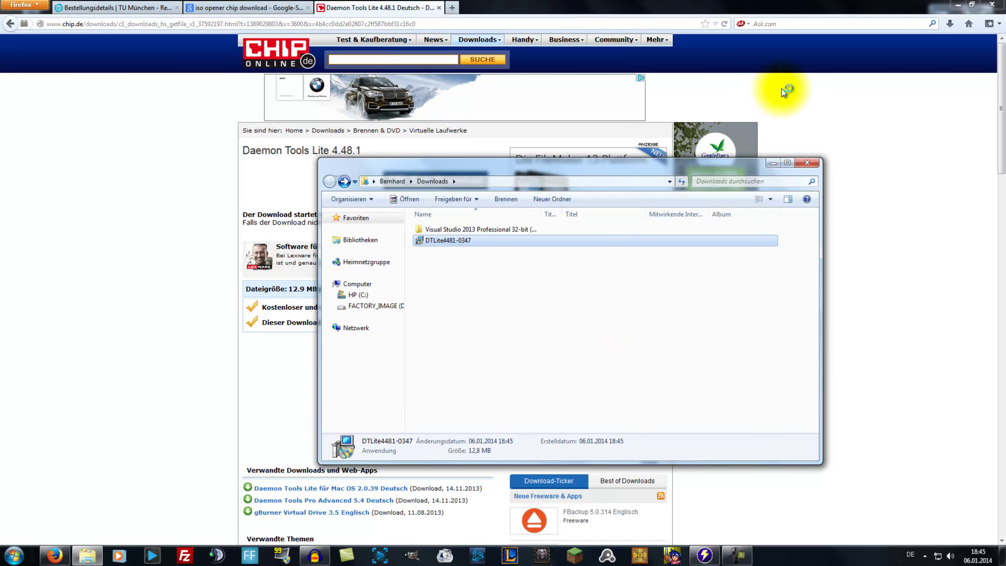
Step: Dismiss the download list and close the Daemon Tools Lite and Google tabs
click(907, 12)
click(950, 24)
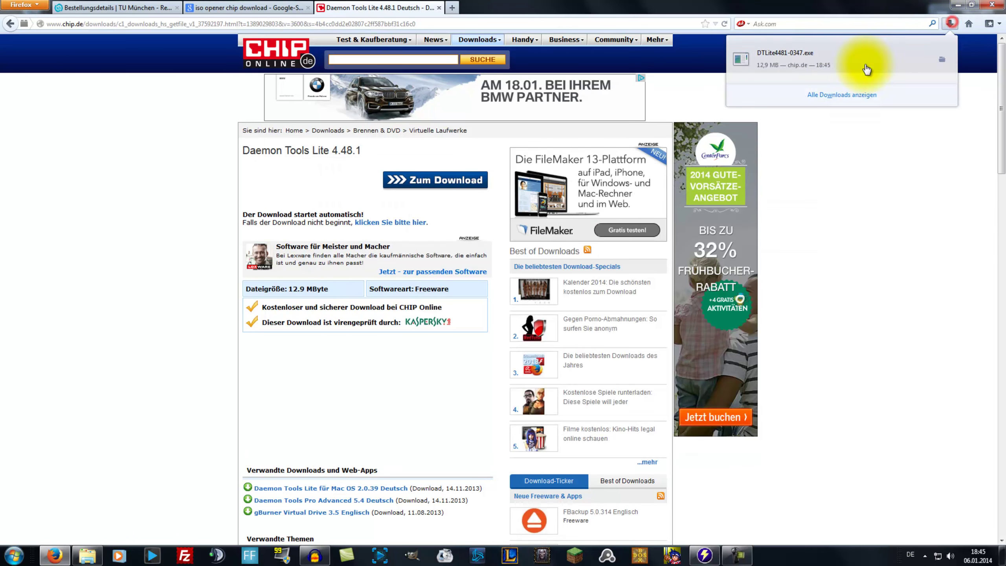
right_click(829, 74)
click(863, 134)
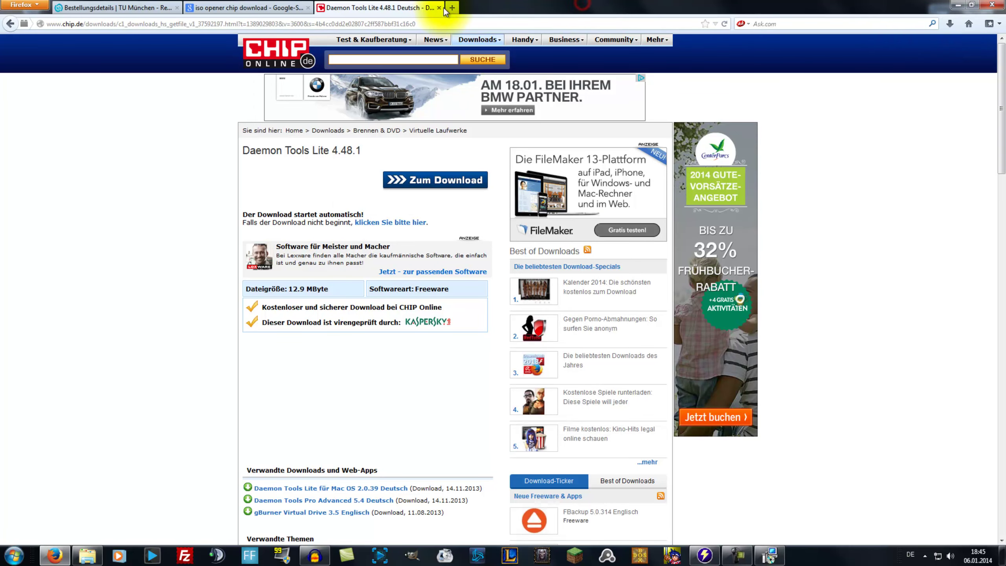
click(439, 8)
click(308, 8)
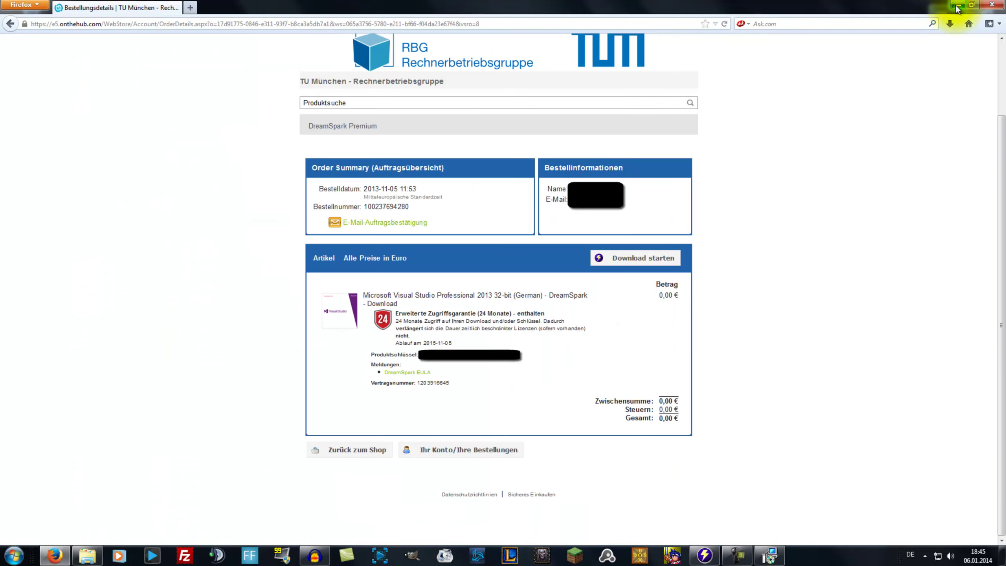
Step: Advance the DAEMON Tools Lite installer past welcome and licence pages, choosing the free licence
click(958, 4)
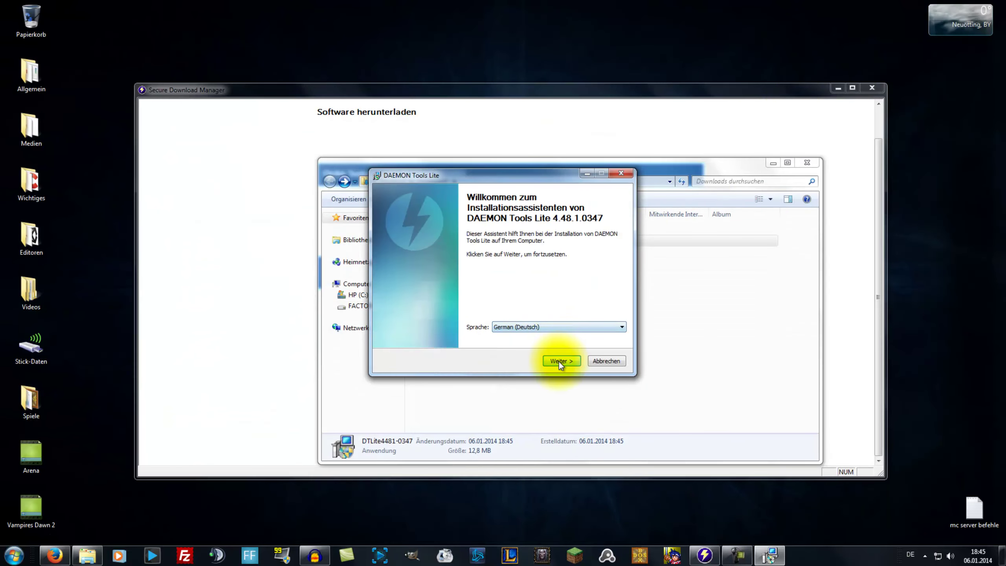
click(558, 362)
click(562, 361)
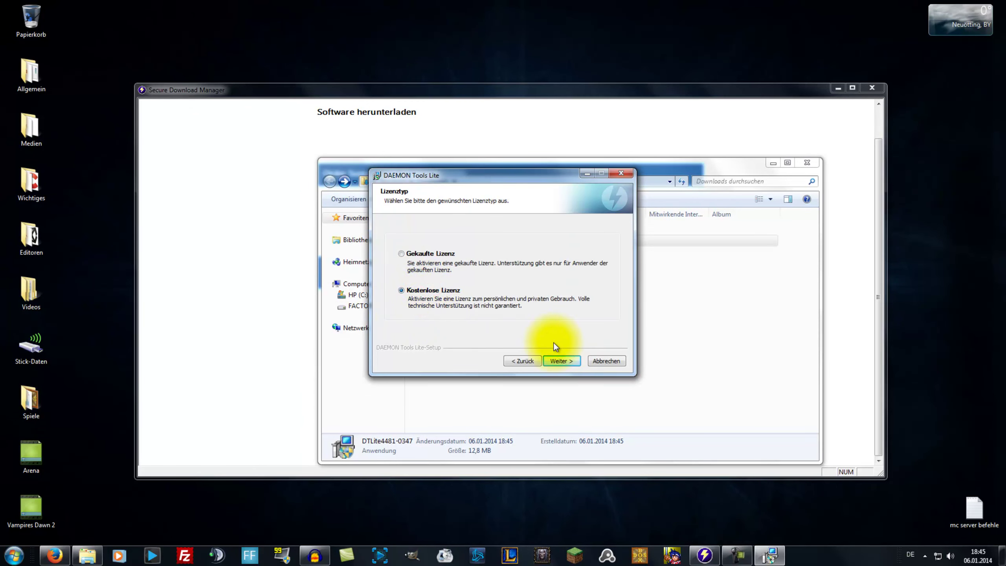
click(563, 361)
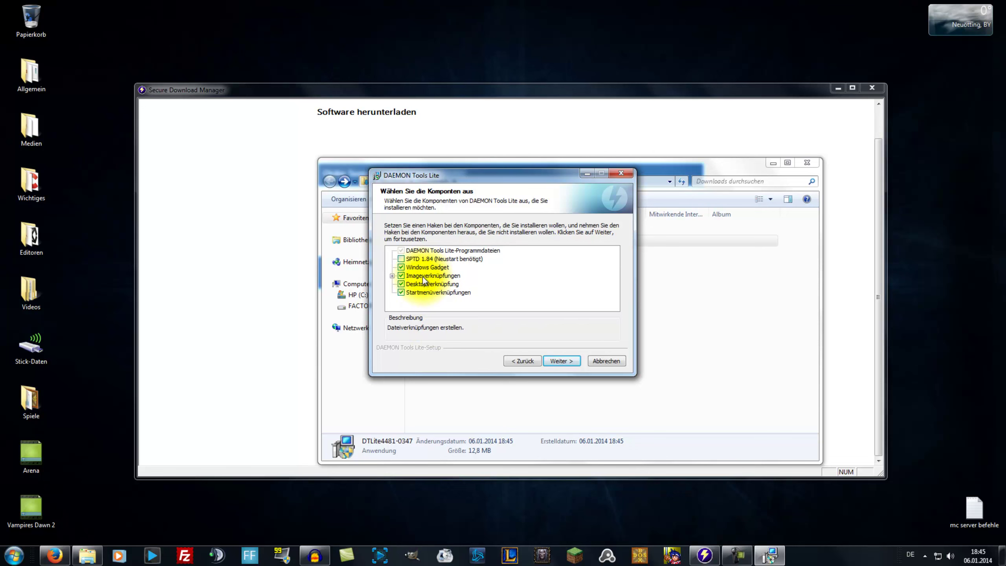
Step: Keep the default components with SPTD 1.84 unchecked and continue
click(392, 275)
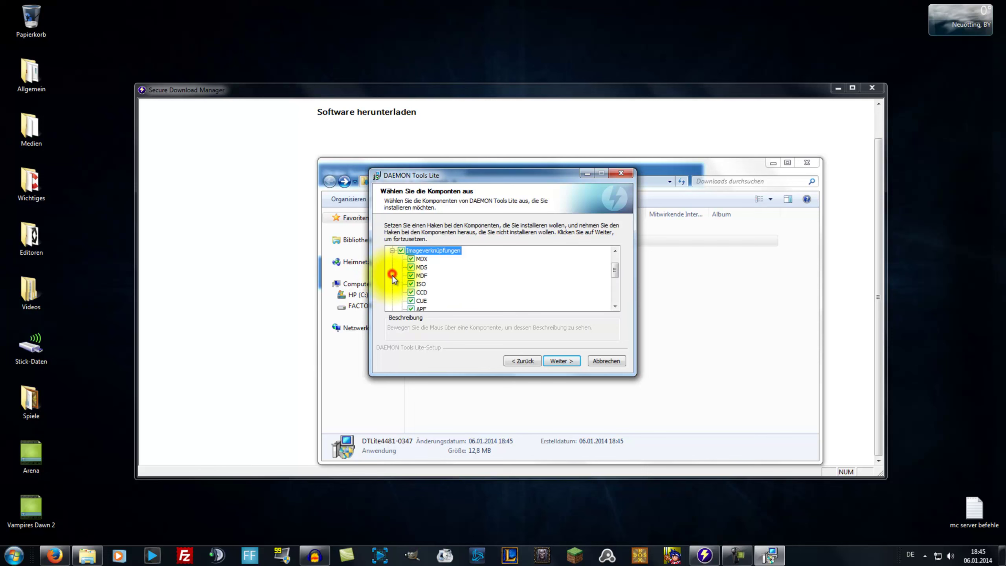
click(393, 252)
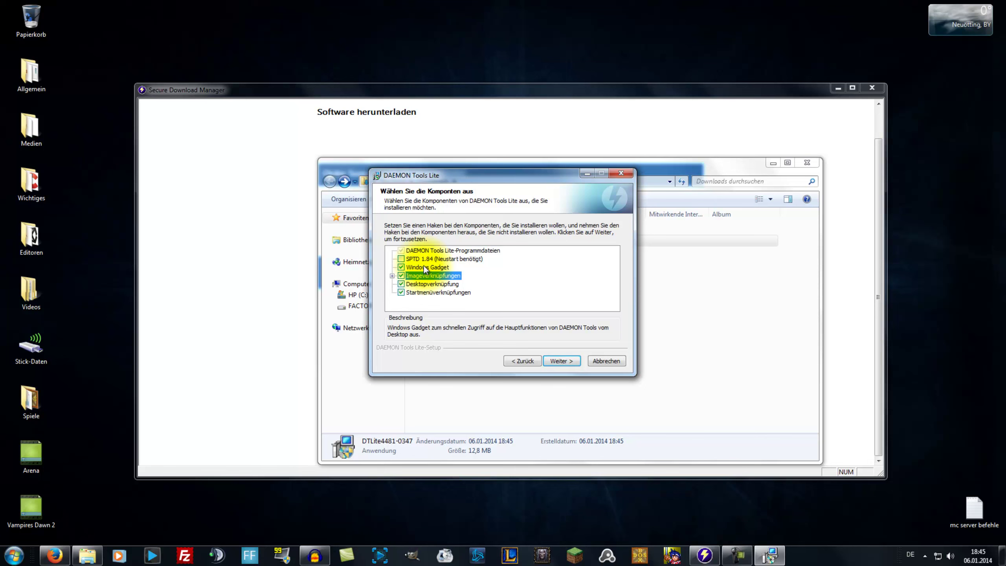
click(563, 361)
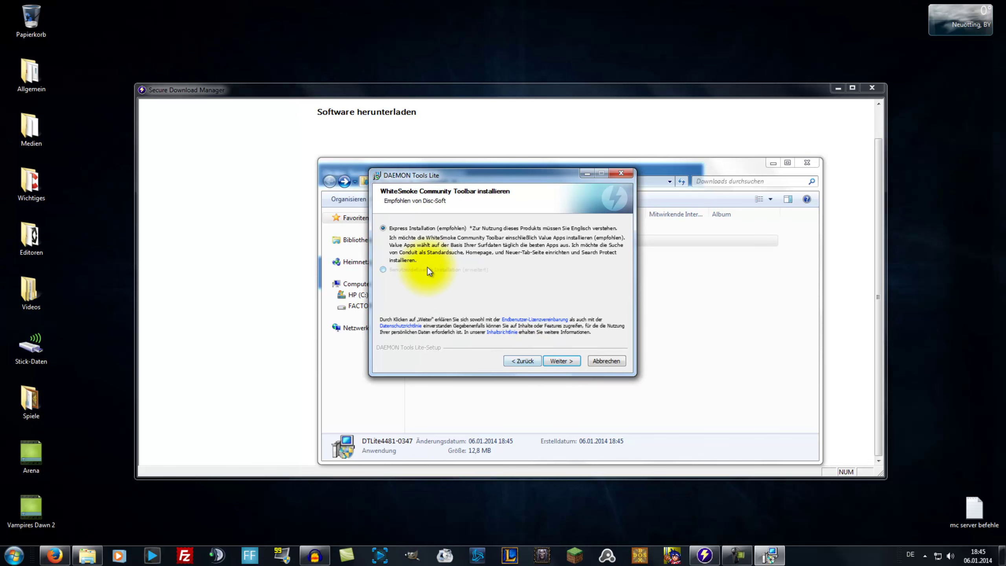
Step: Decline the WhiteSmoke Community Toolbar and search-engine changes via the custom option
click(388, 272)
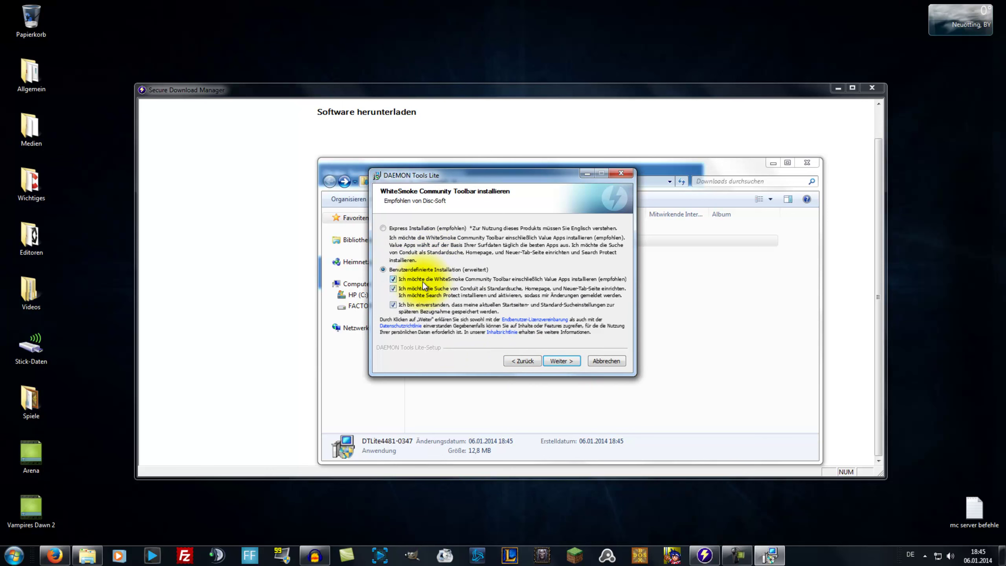
click(401, 280)
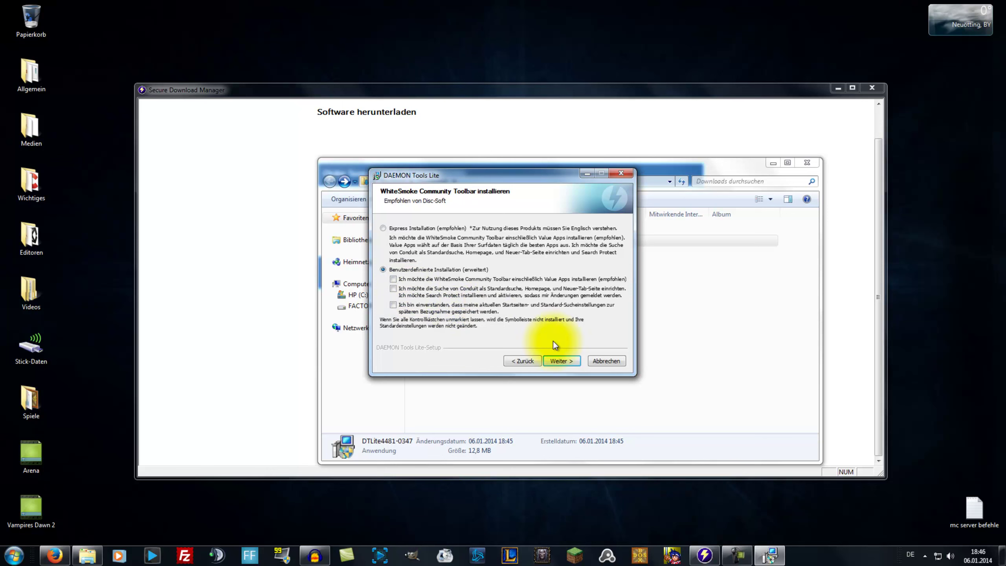
click(560, 362)
Step: Decline TuneUp Utilities 2014 and start installing DAEMON Tools Lite into the default folder
click(442, 260)
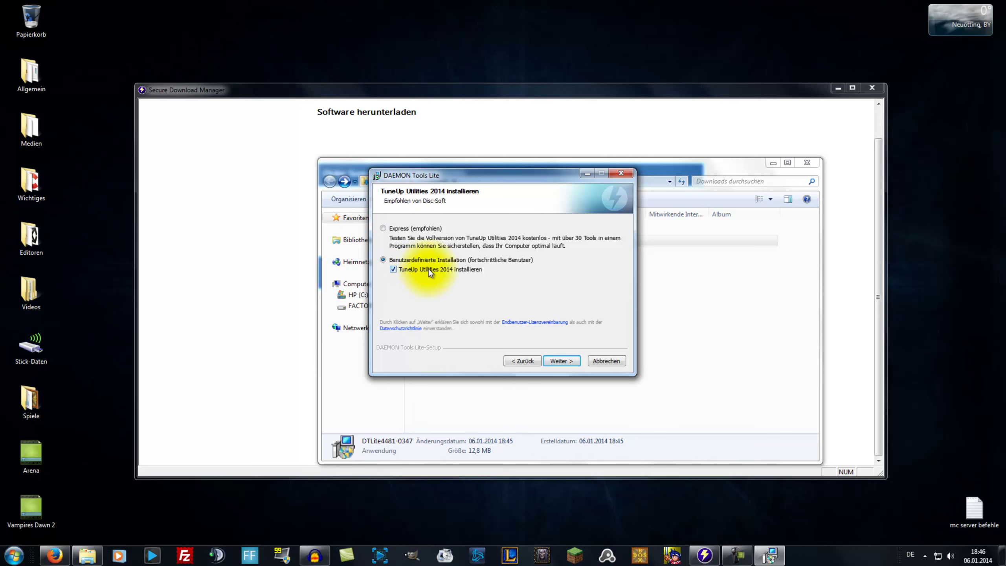
click(419, 271)
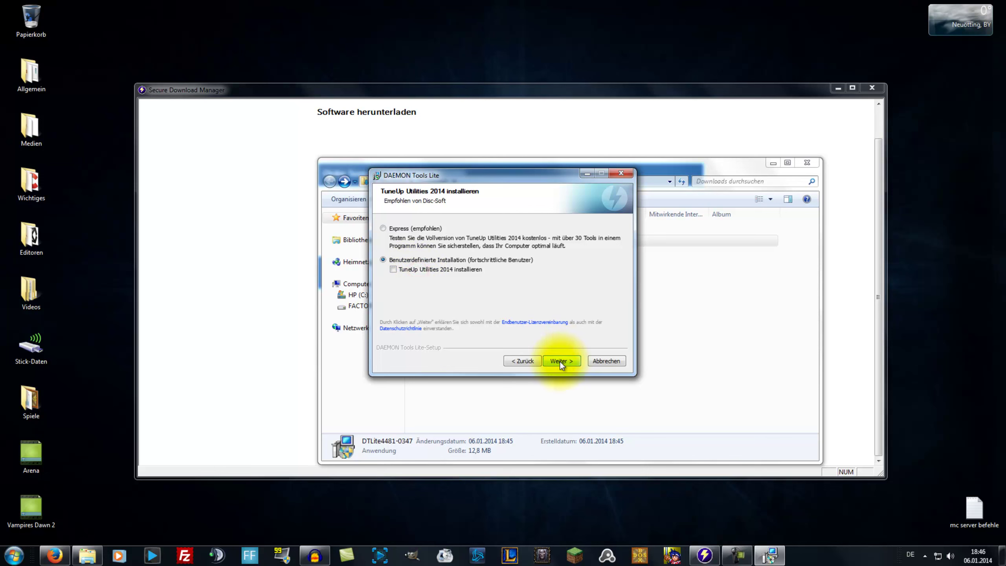
click(560, 361)
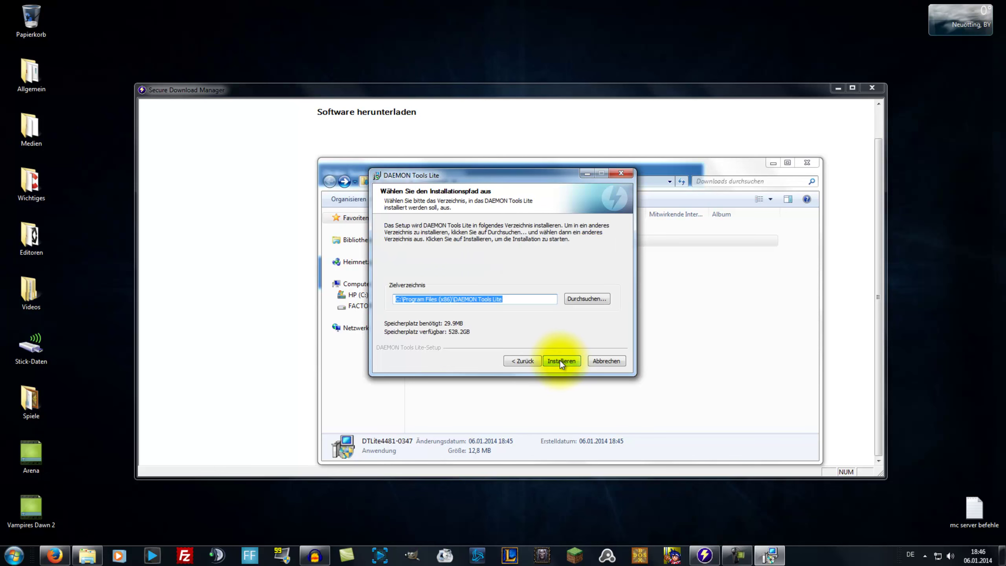
click(560, 360)
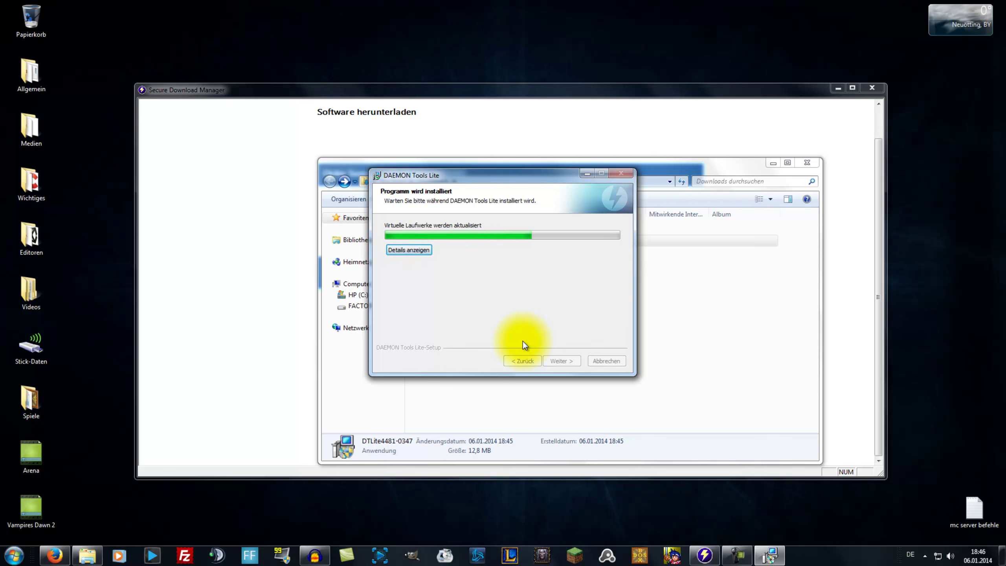
Step: Show the detailed installation log, close Secure Download Manager, and return to the installer
click(416, 249)
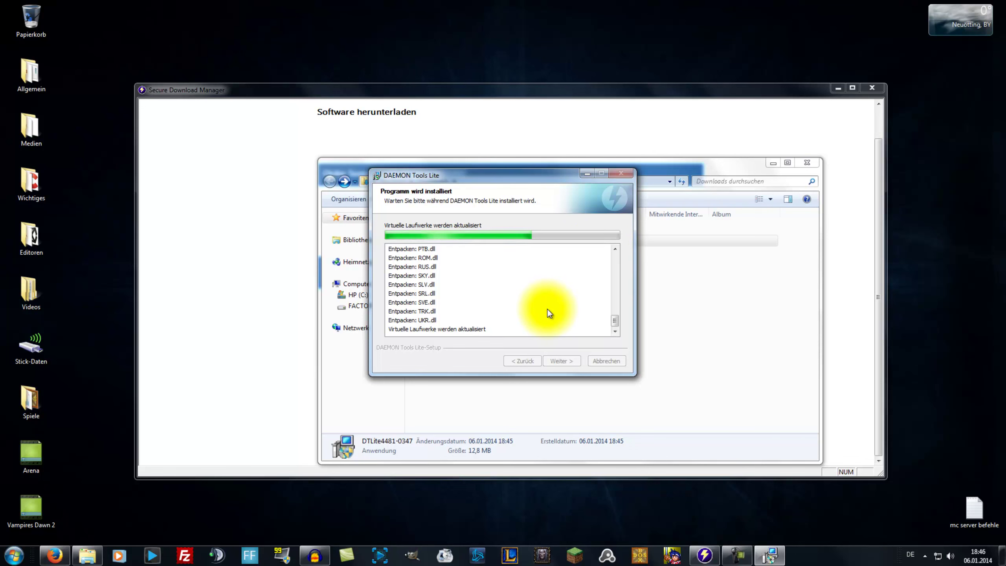
click(744, 327)
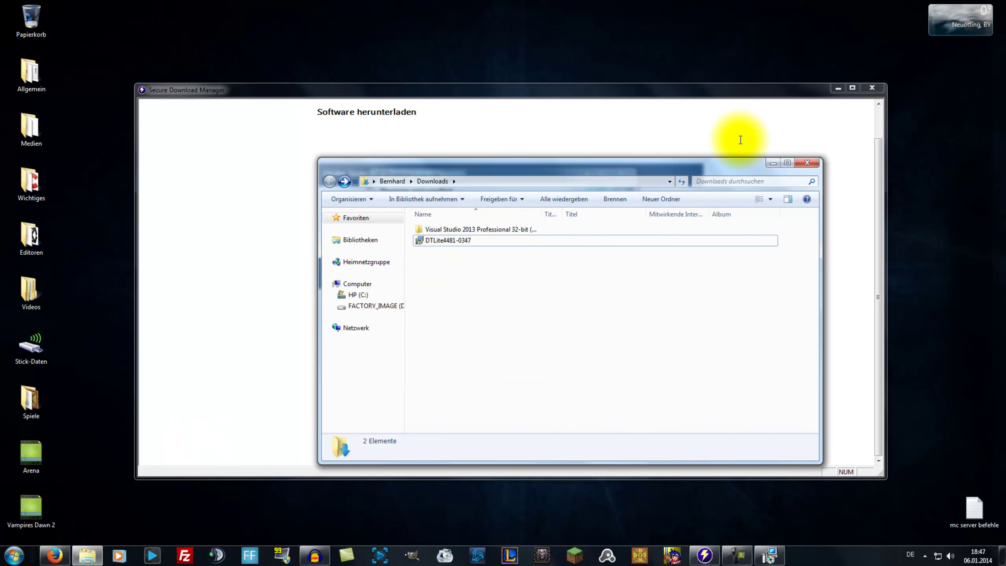
click(705, 130)
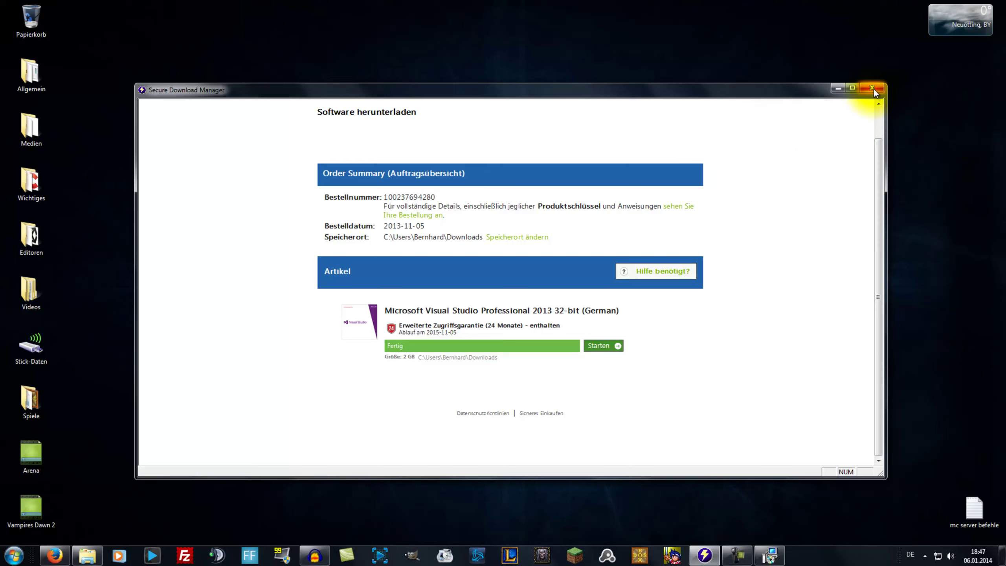
click(873, 88)
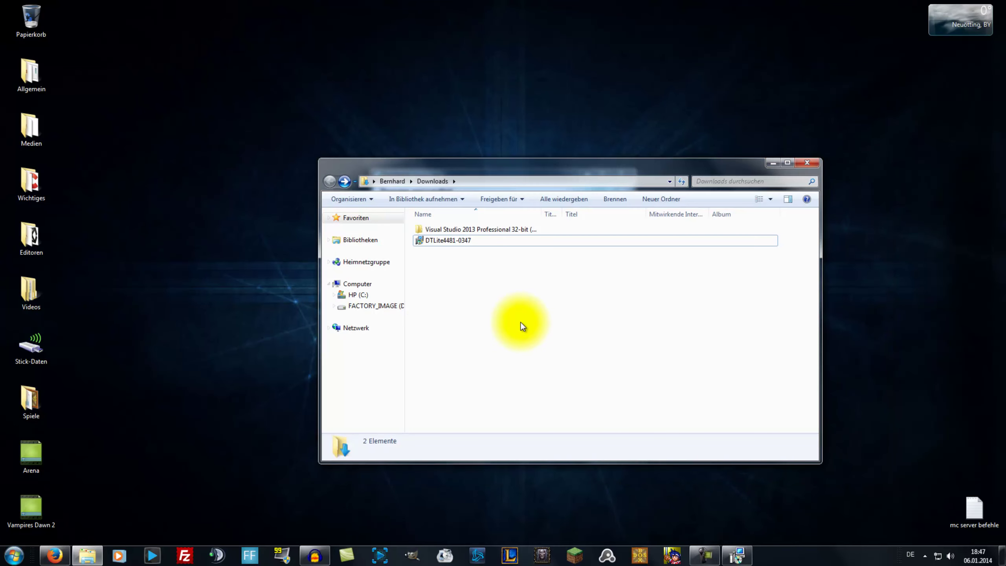
click(737, 555)
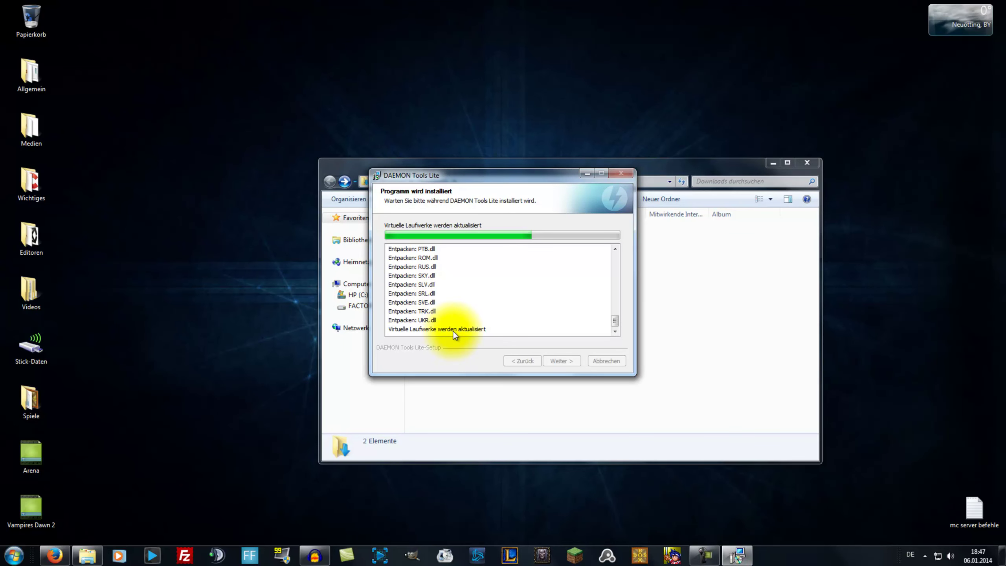
Step: Dismiss the device driver installation notice and close the finished DAEMON Tools Lite setup wizard
click(59, 560)
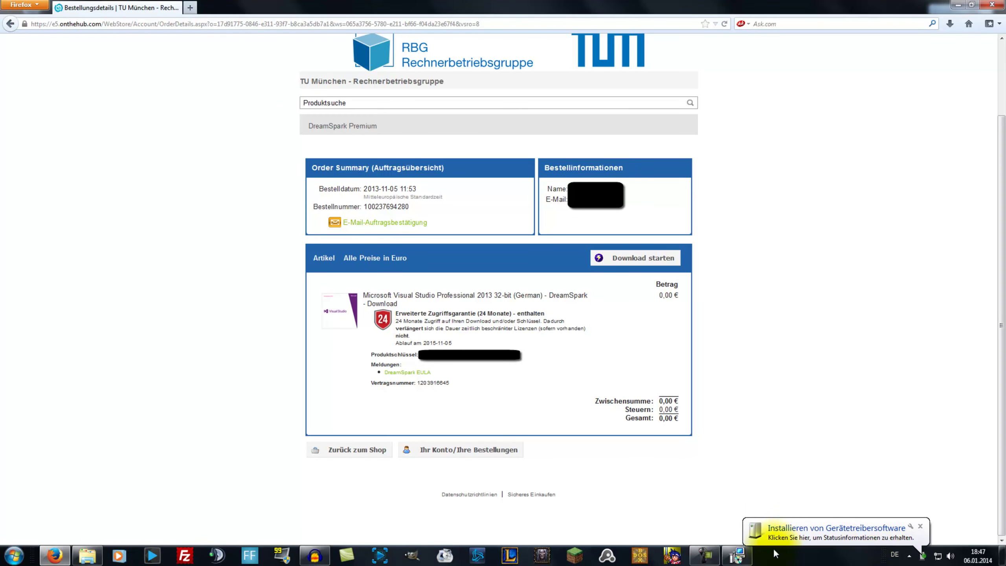
click(814, 534)
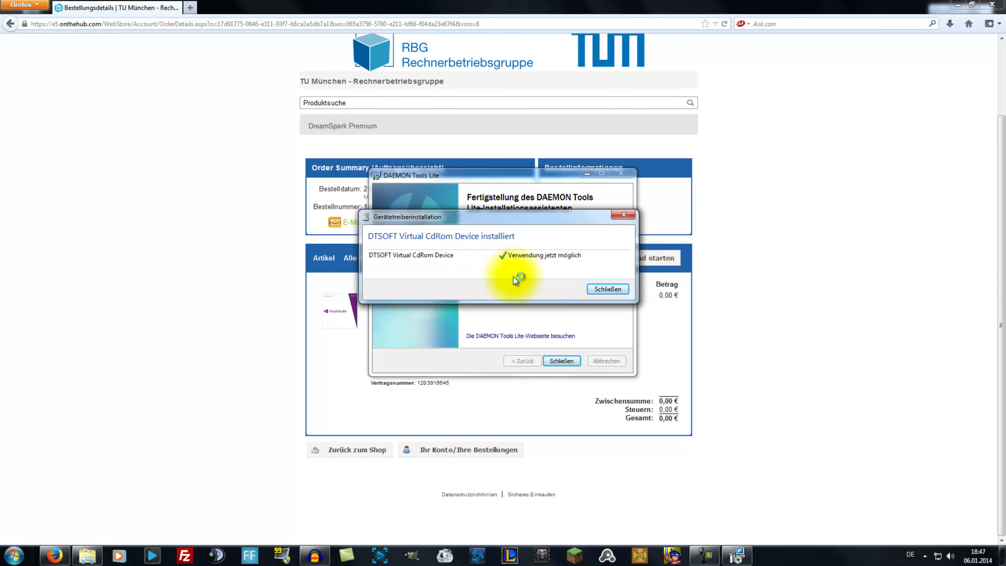
click(606, 289)
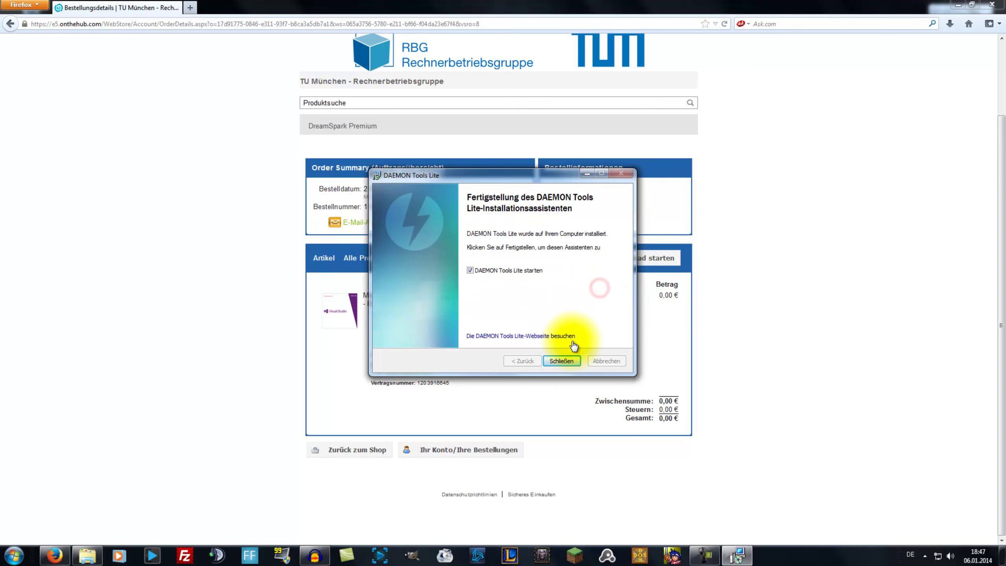
click(562, 361)
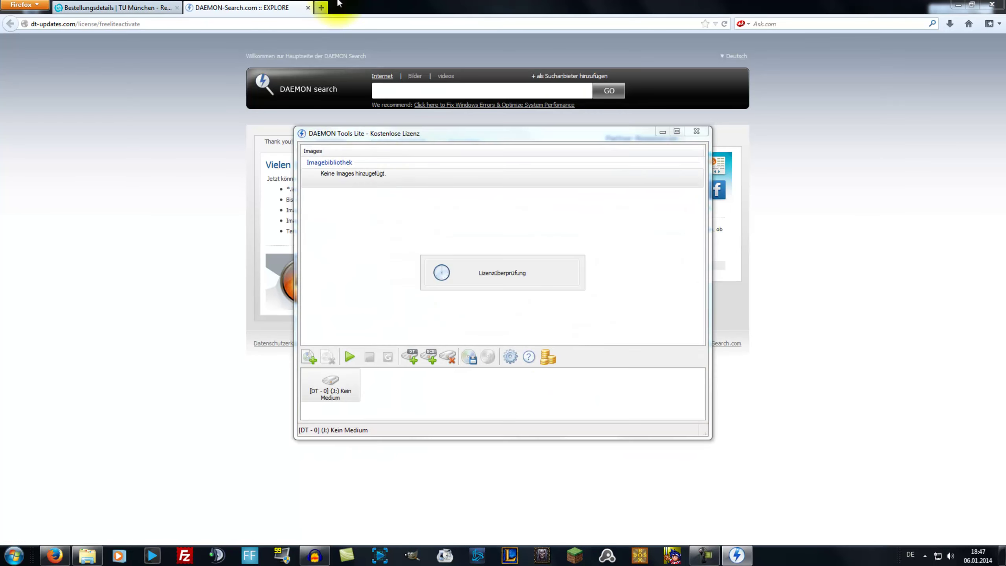
Step: Close the DAEMON-Search thank-you tab in Firefox and minimize the browser
click(368, 4)
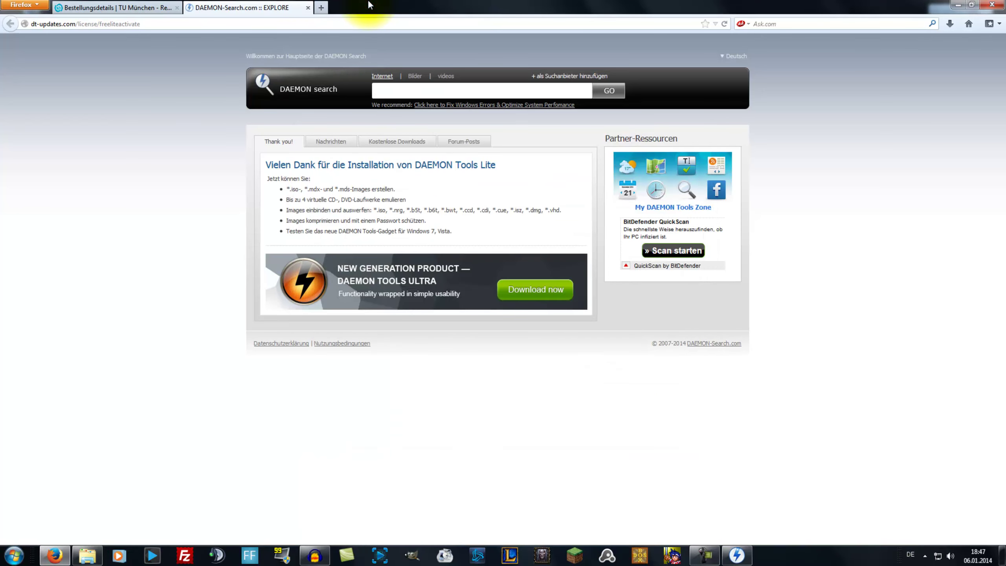
click(308, 8)
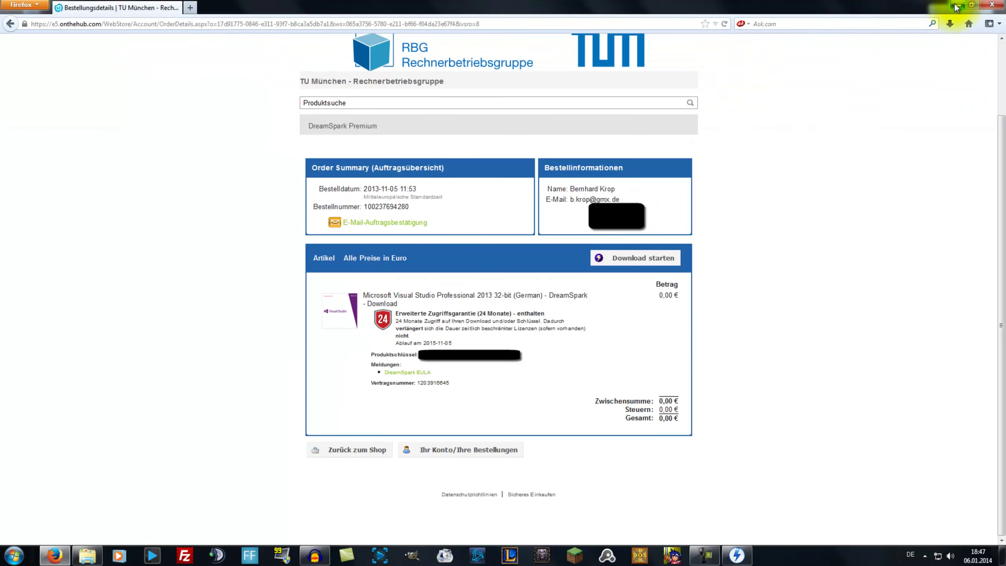
click(957, 5)
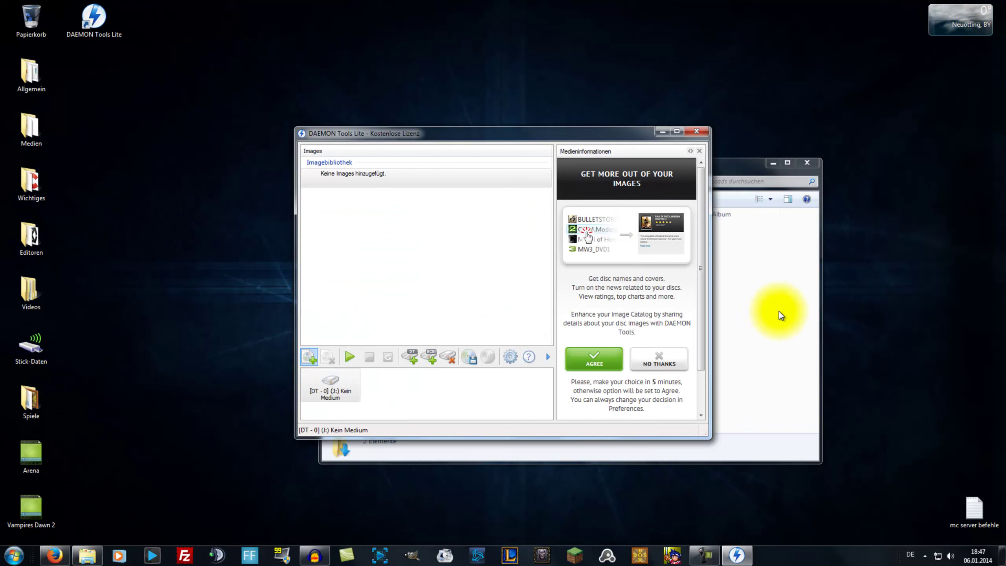
click(779, 312)
click(385, 142)
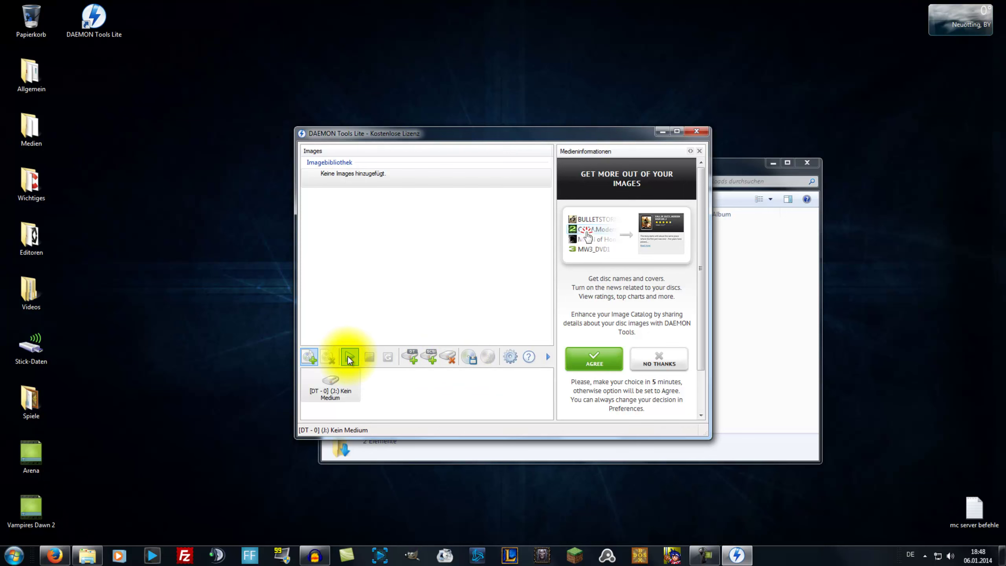
click(410, 357)
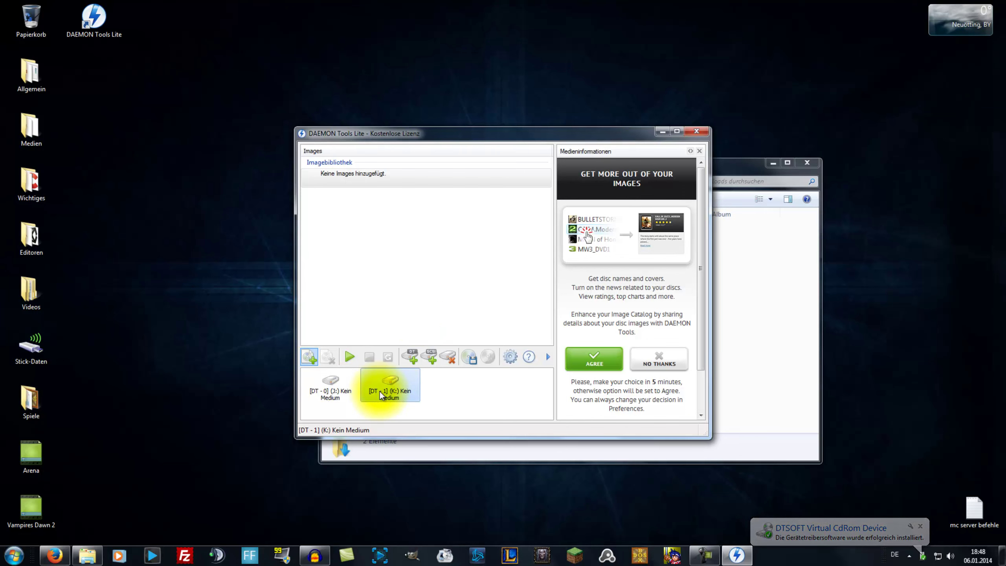
click(448, 357)
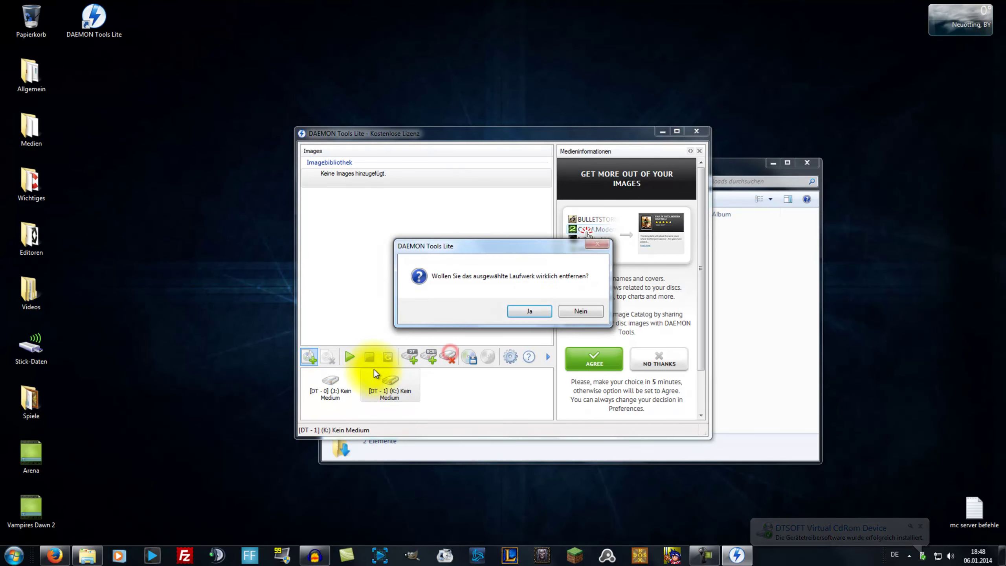
click(530, 312)
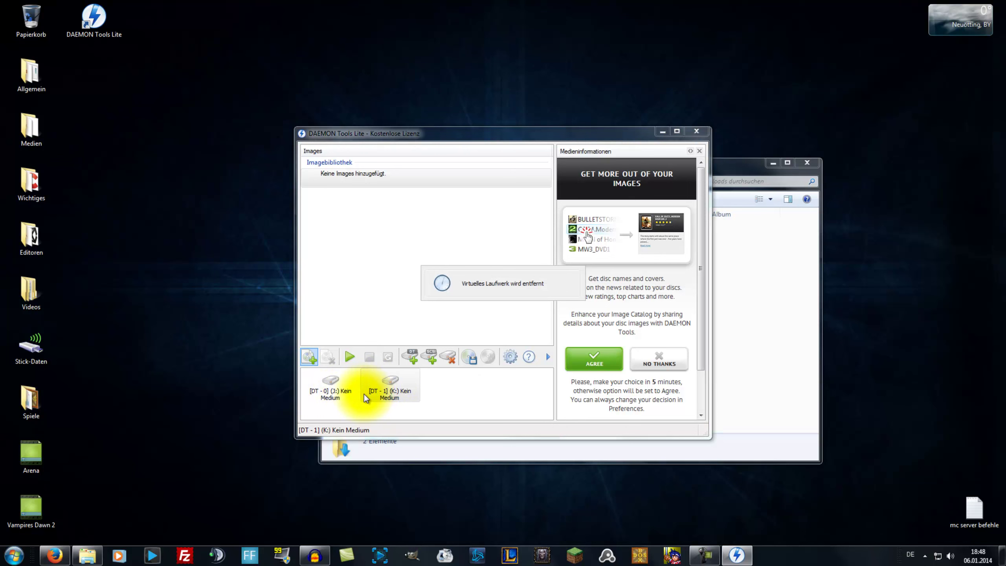
Step: Mount Downloads\Visual Studio 2013\de_vs2013_rtm_pro_deu.iso on DT-0 and run vs_professional.exe
double_click(332, 392)
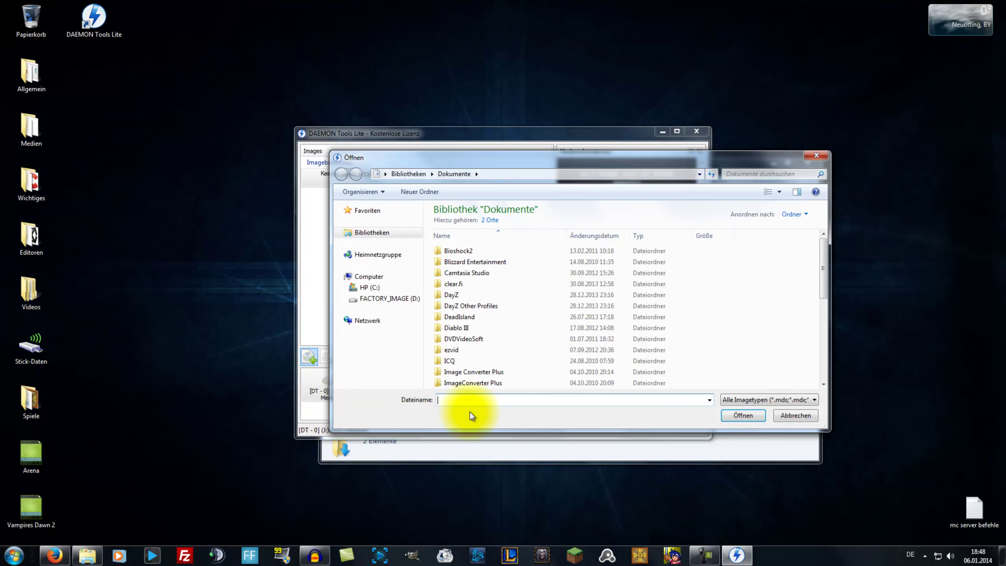
click(386, 174)
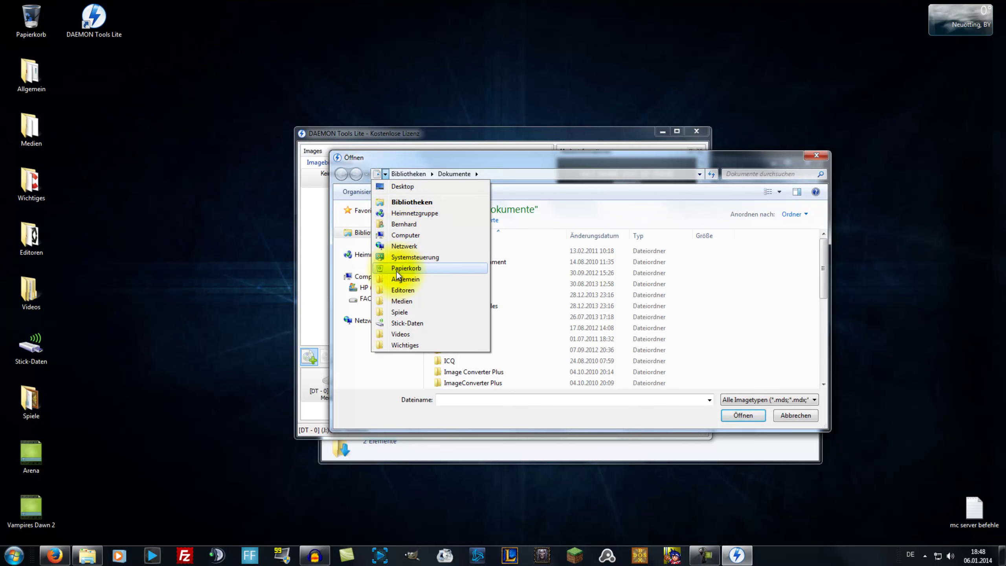
click(361, 234)
click(362, 211)
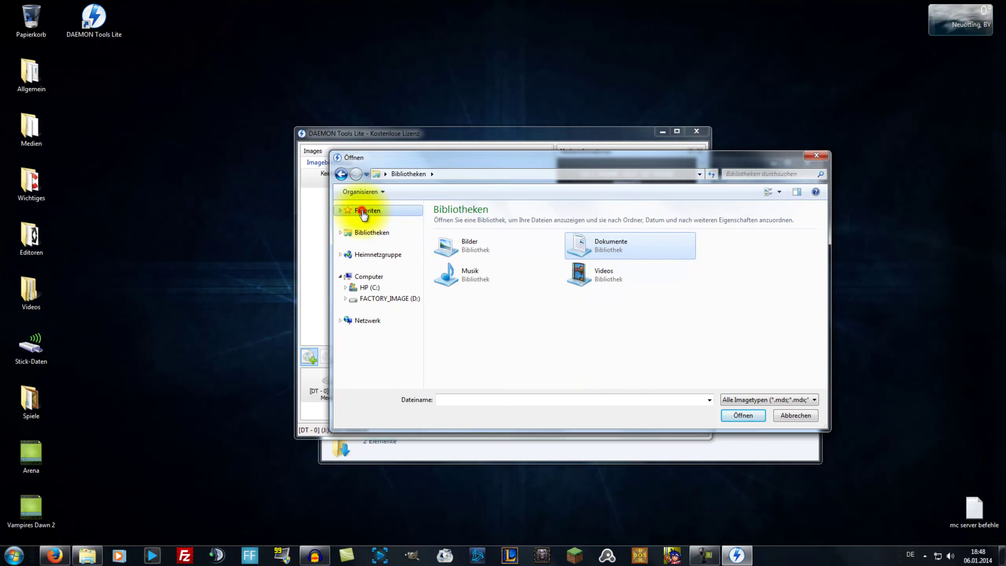
double_click(598, 219)
click(467, 222)
double_click(467, 222)
double_click(456, 219)
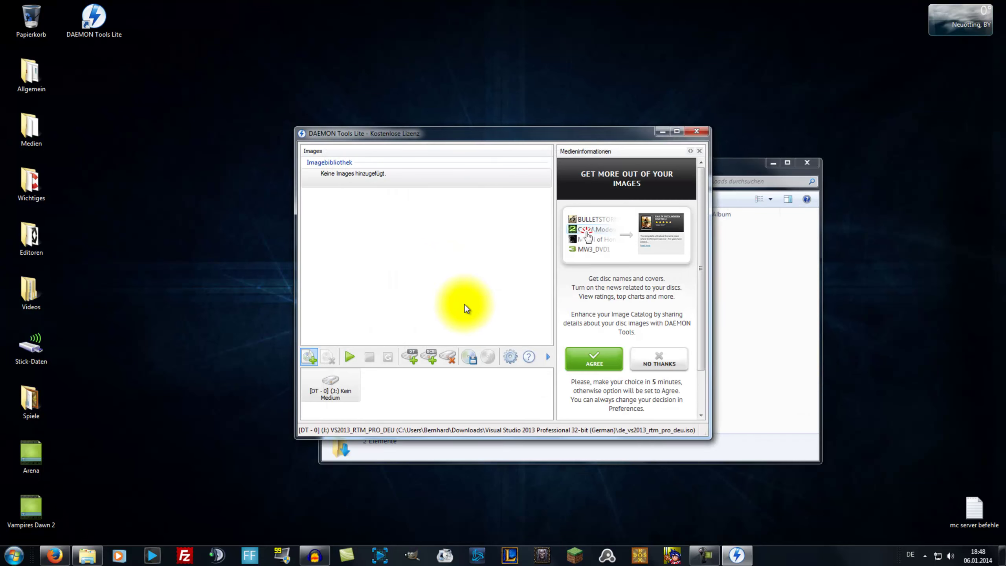
click(498, 221)
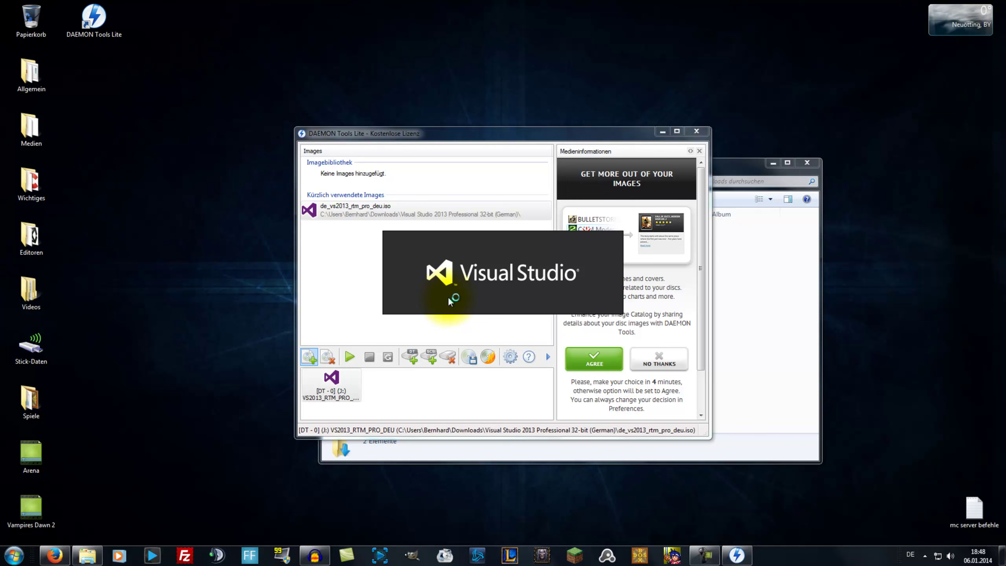
Step: Move the DAEMON Tools shortcut into Allgemein, accept the licence, decline CEIP, install all features
drag(94, 15, 151, 173)
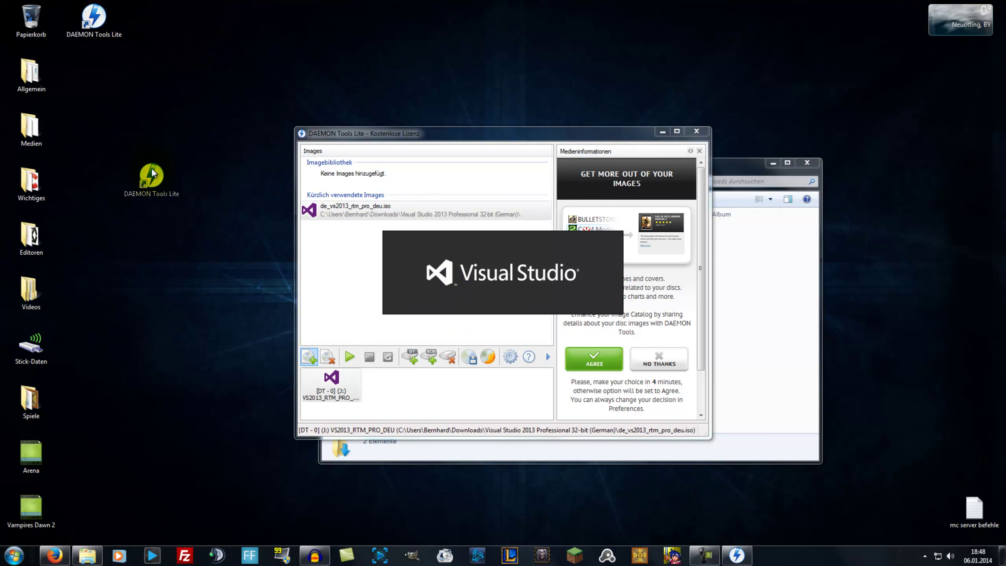
drag(153, 171, 32, 73)
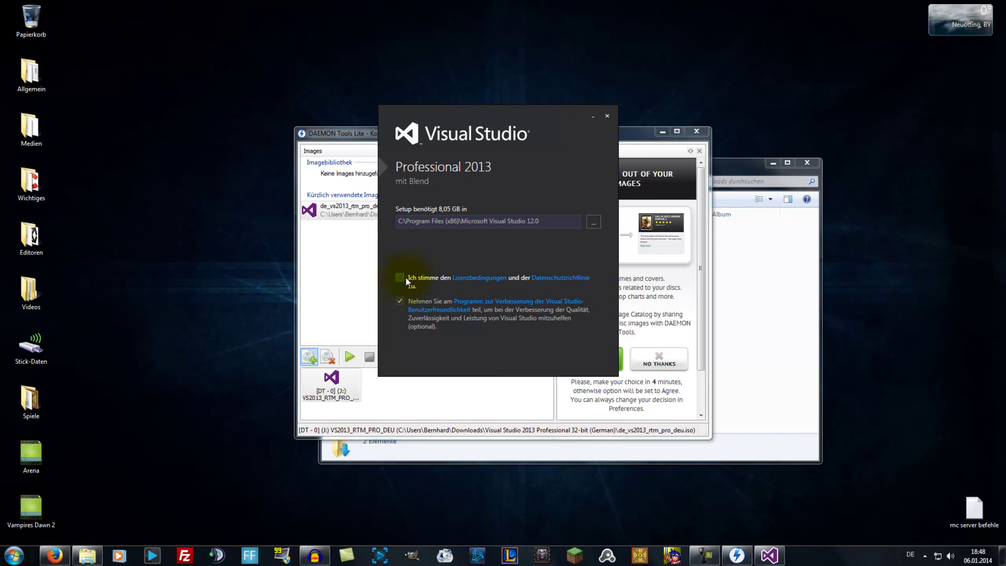
click(399, 278)
mouse_move(400, 303)
mouse_move(493, 316)
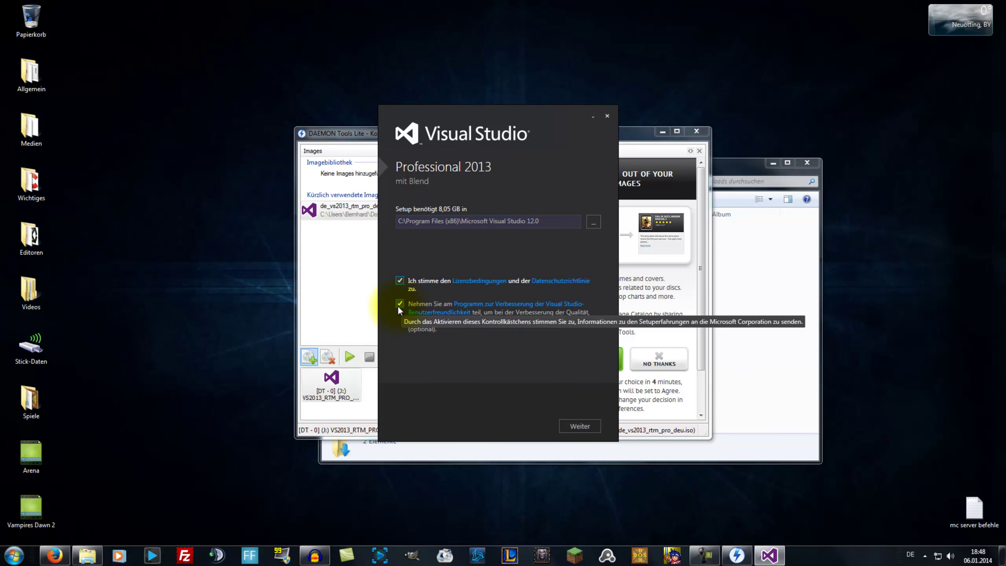
click(398, 304)
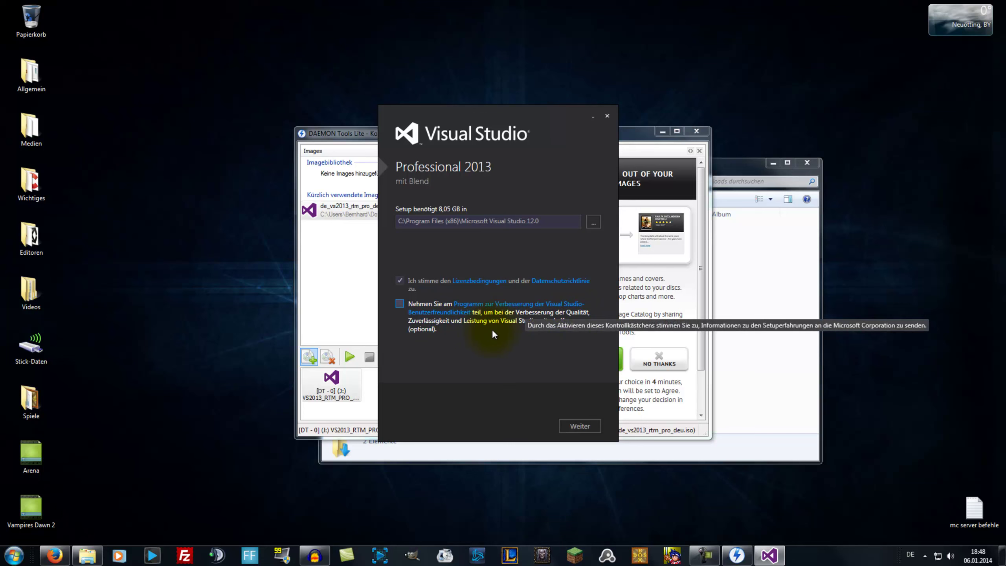
click(582, 426)
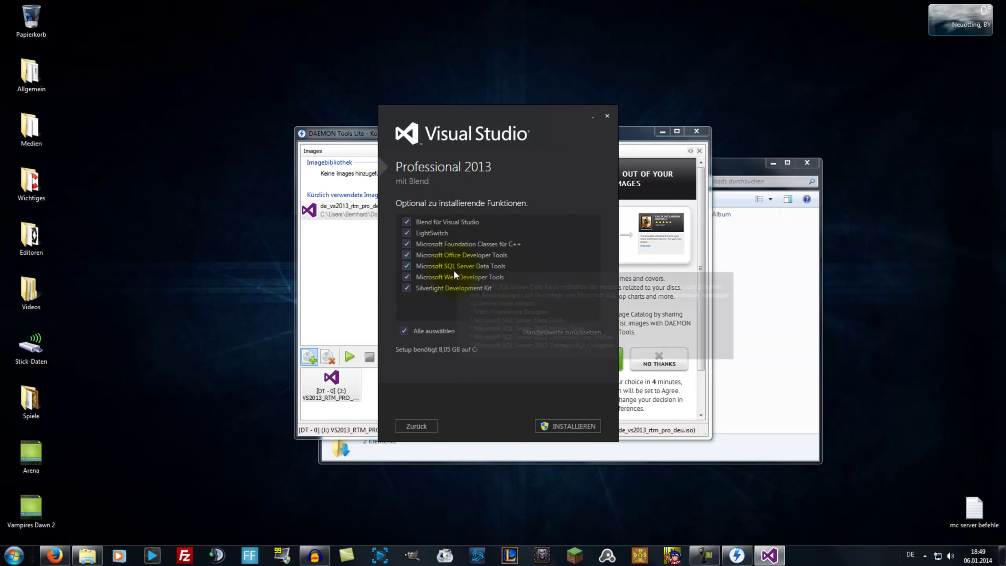
click(558, 426)
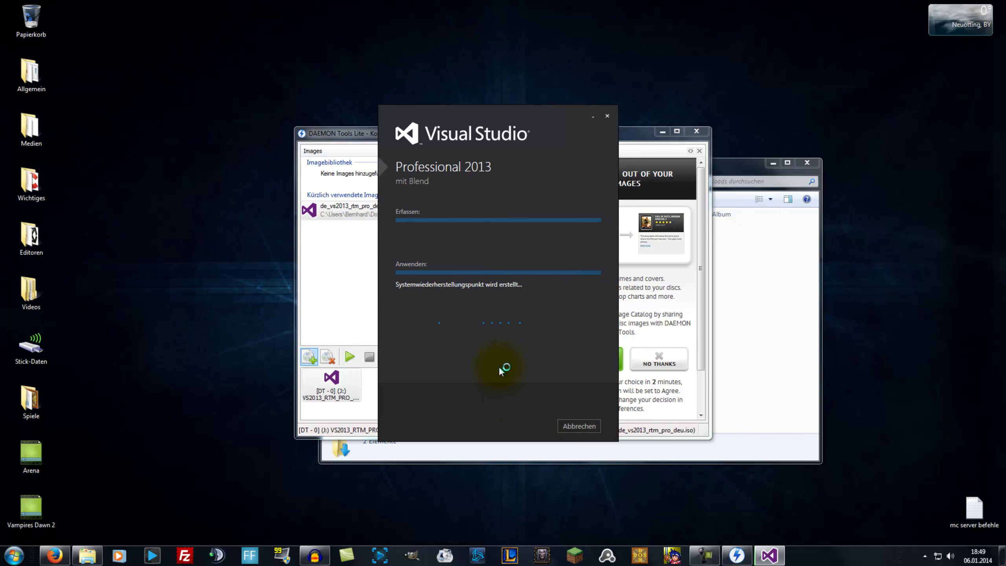
Step: Wait for Visual Studio Professional 2013 setup to report success, then close it with Alt+F4
click(486, 399)
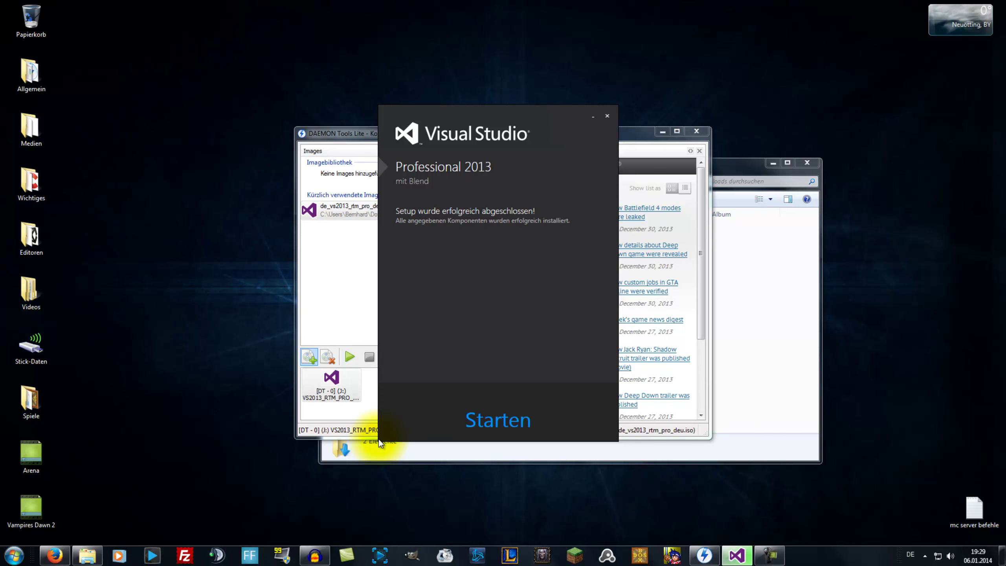
key(alt+F4)
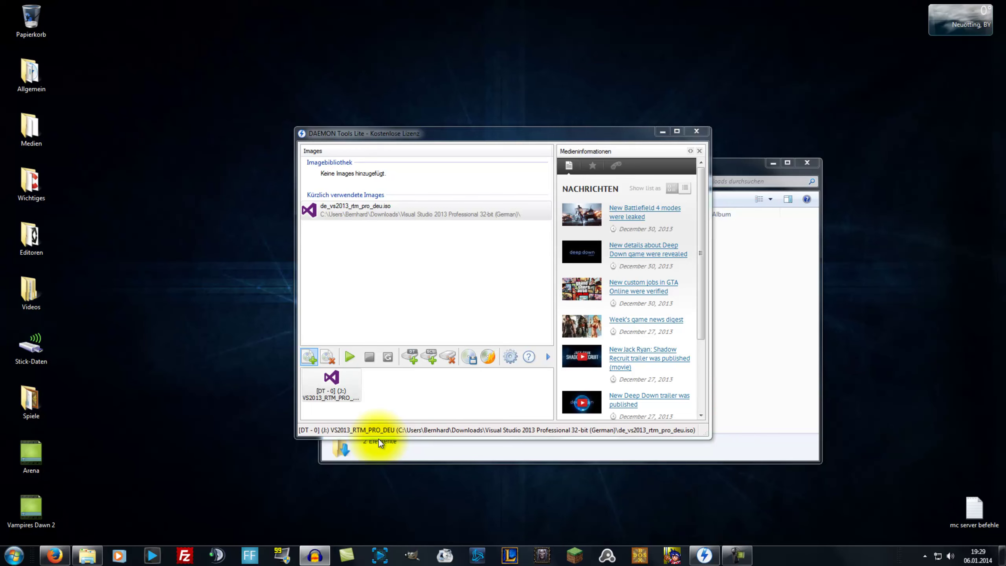
Step: Close DAEMON Tools Lite and delete the DTLite installer from Downloads, skipping the in-use folder
key(alt+F4)
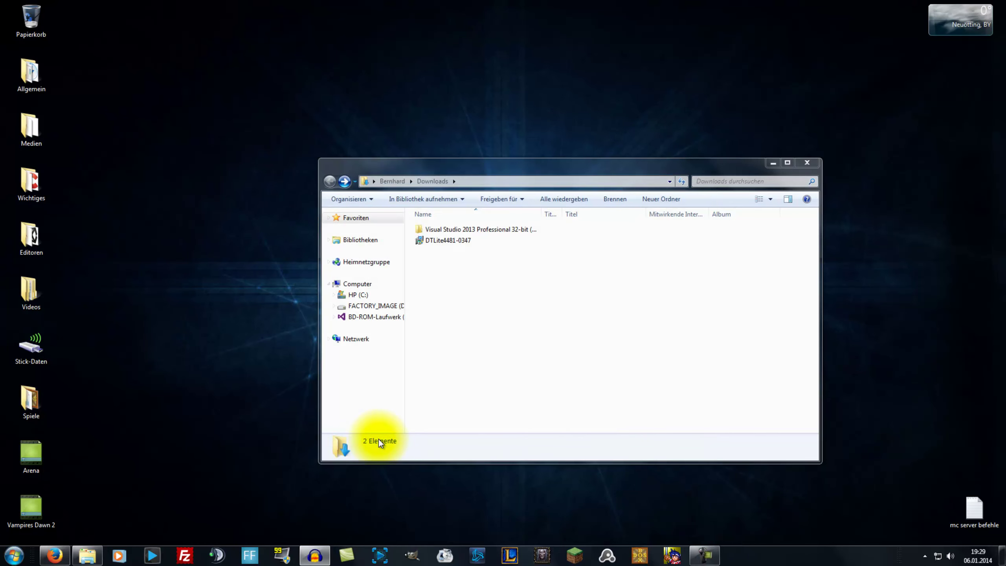
key(ctrl+a)
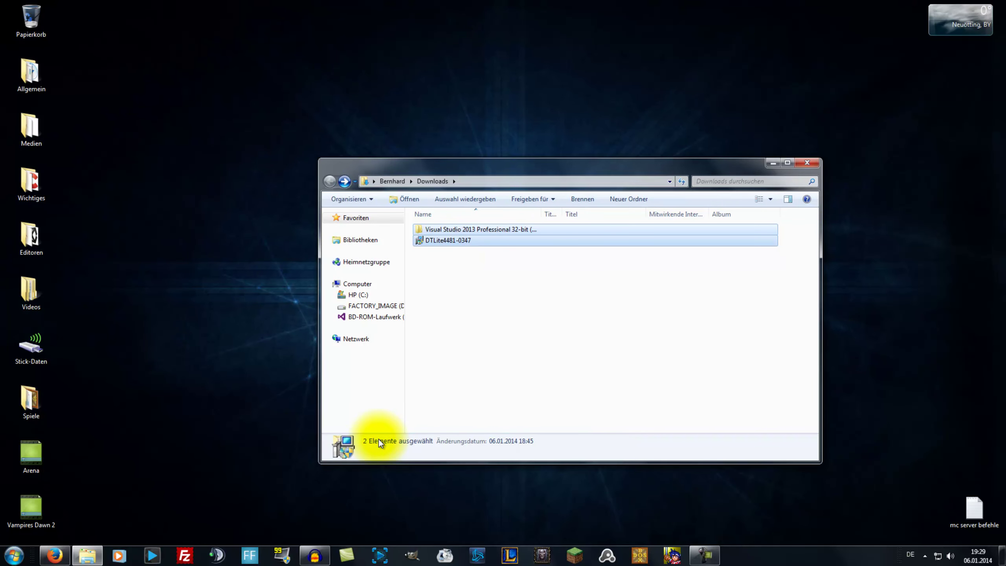
key(Delete)
key(Return)
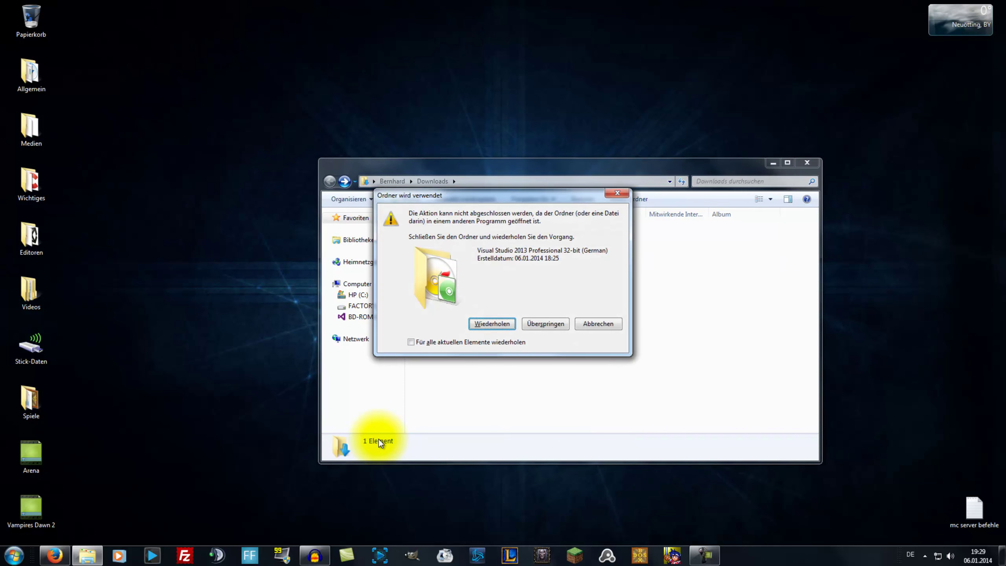
key(Escape)
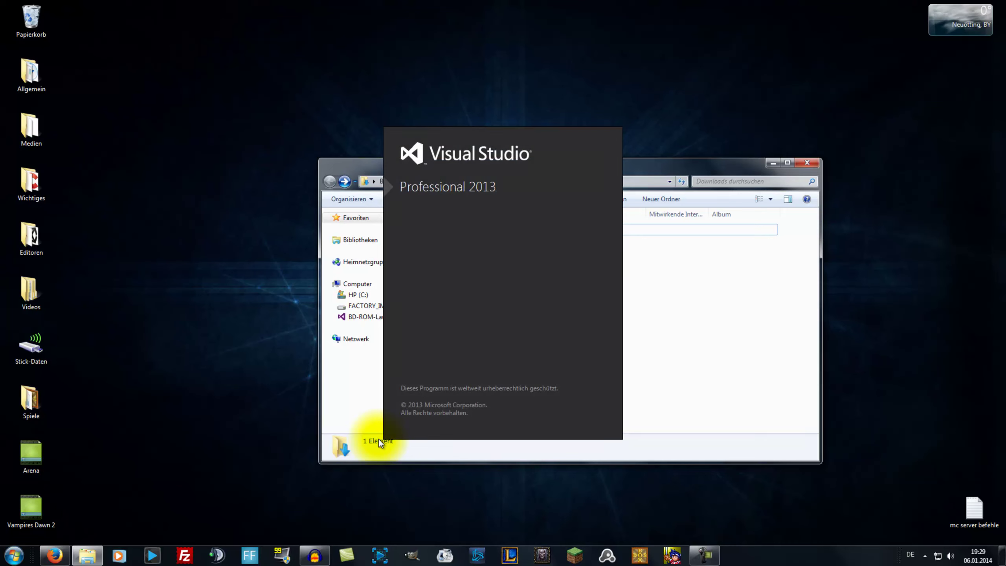
Step: Retry deleting the Visual Studio folder and de_vs2013_rtm_pro_deu ISO, cancel the in-use errors, return to Downloads
key(ctrl+a)
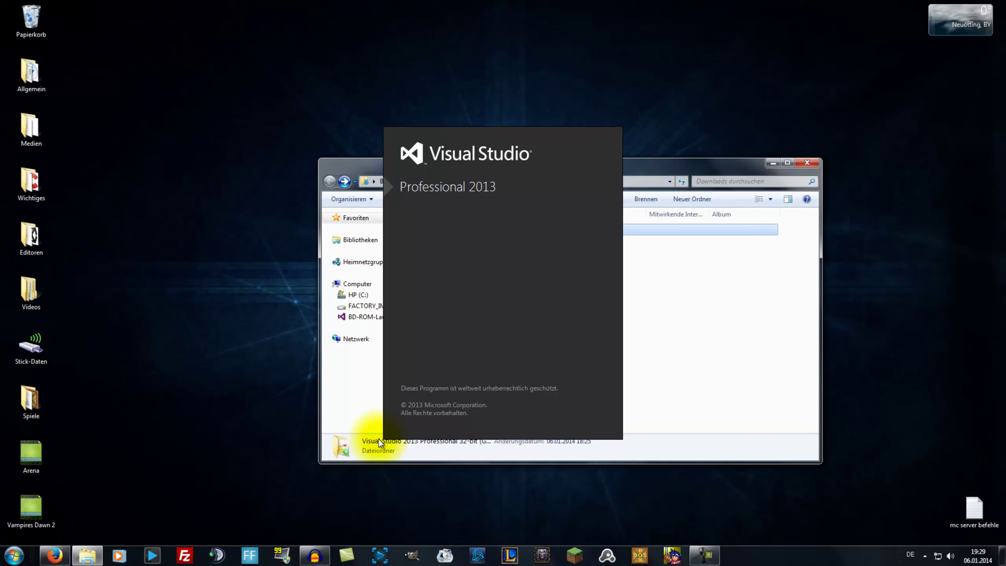
key(Delete)
key(Return)
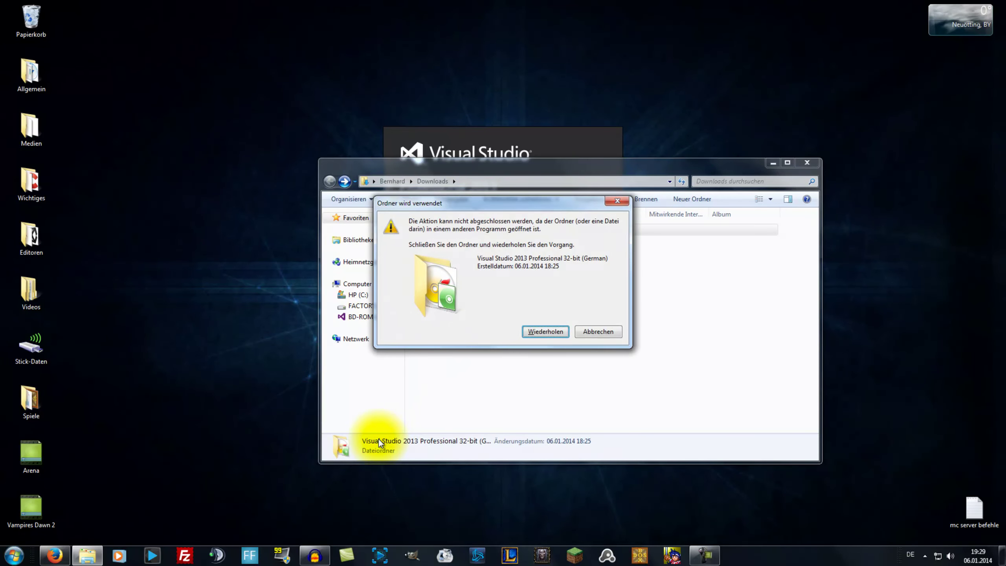
key(Escape)
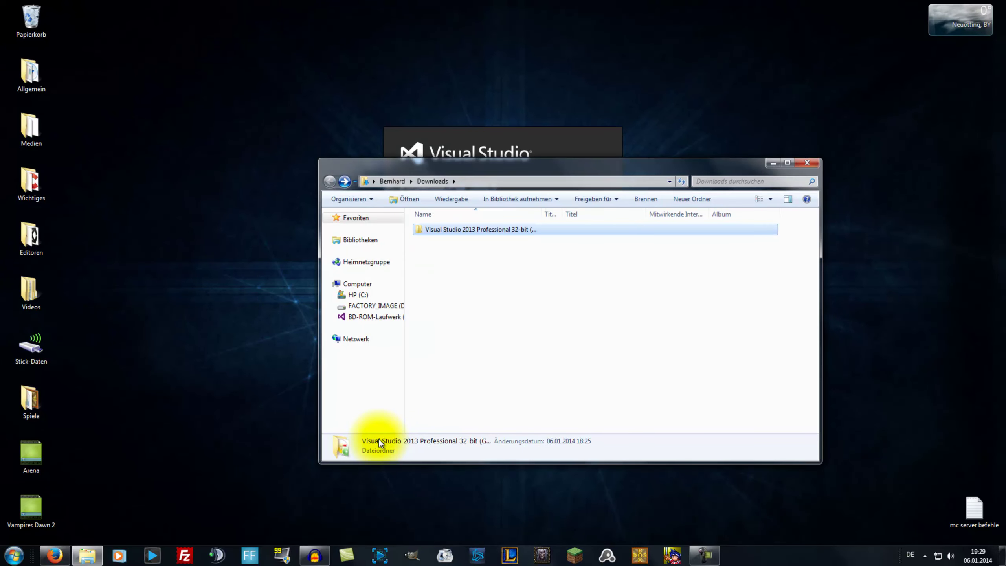
key(Return)
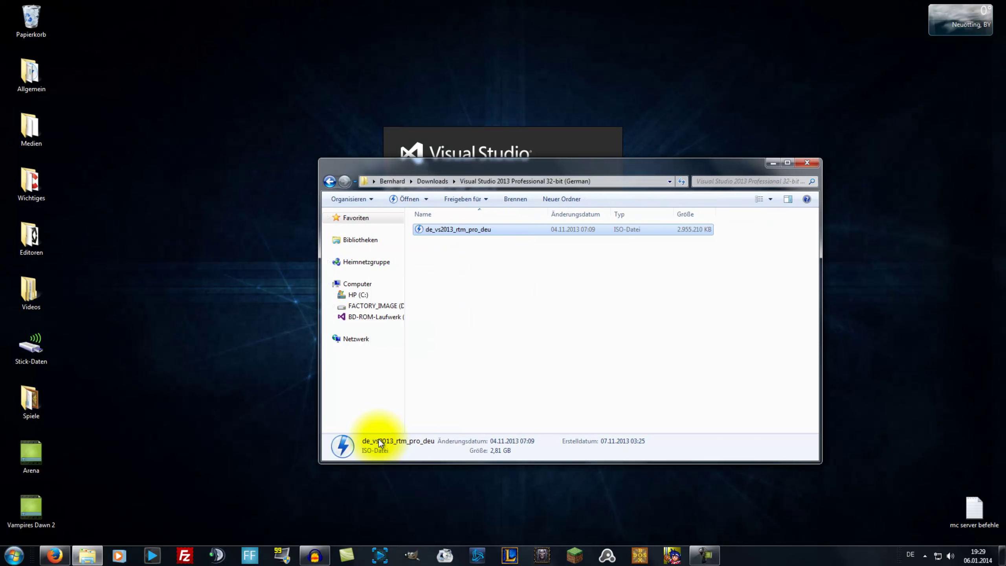
key(Delete)
key(Return)
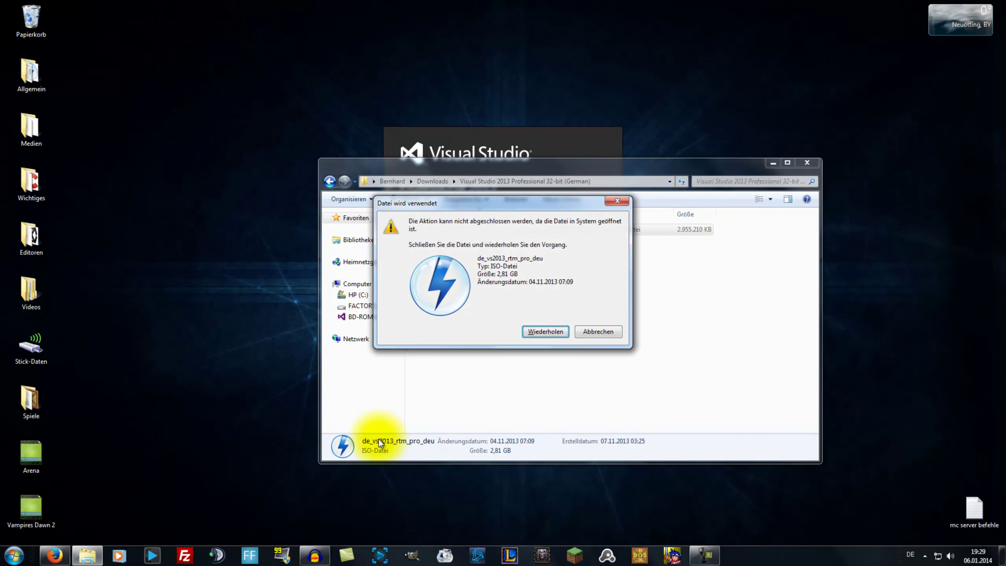
key(Escape)
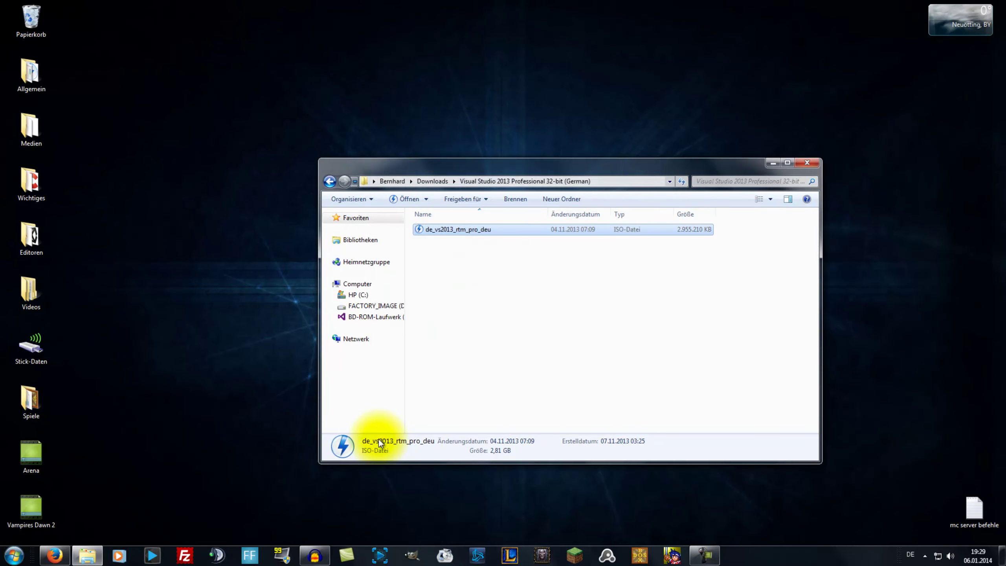
key(BackSpace)
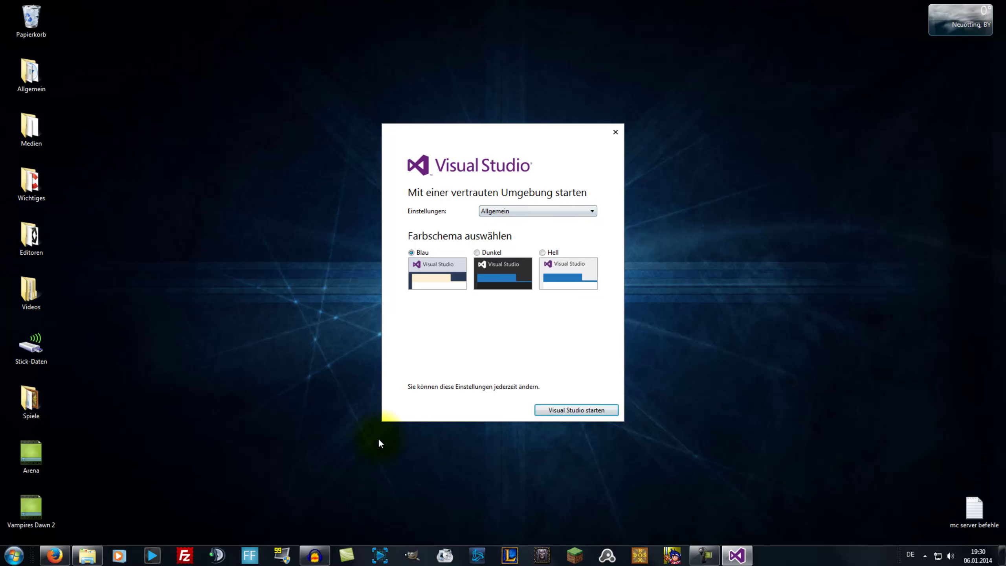
Step: Start Visual Studio with Allgemein settings and the Blau scheme, then reselect the Visual Studio folder in Downloads
key(alt+Down)
key(Down)
key(Down)
key(Down)
key(Down)
key(Down)
key(Up)
key(Up)
key(Up)
key(Up)
key(Up)
key(Up)
key(Return)
key(Right)
key(Left)
key(Return)
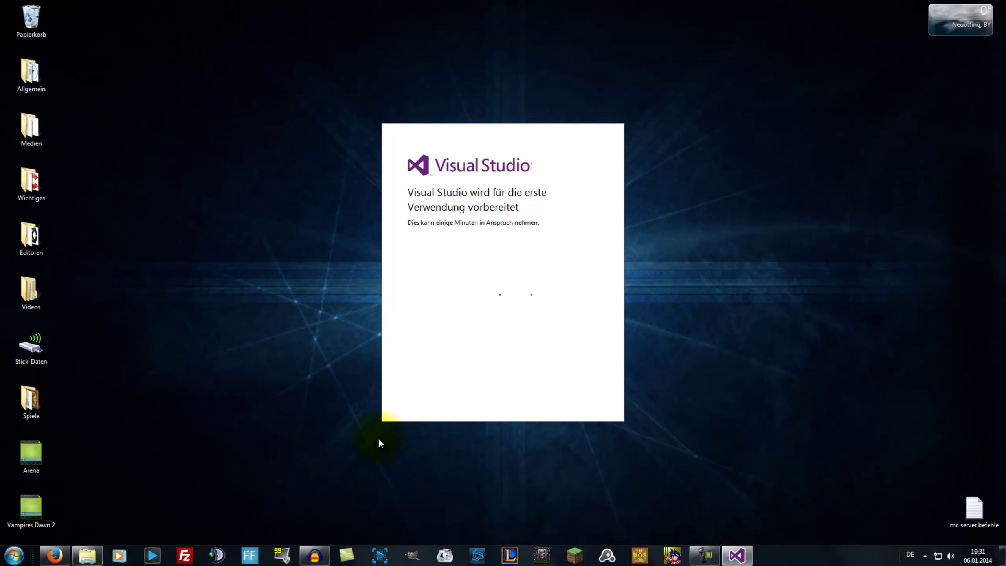
key(super+2)
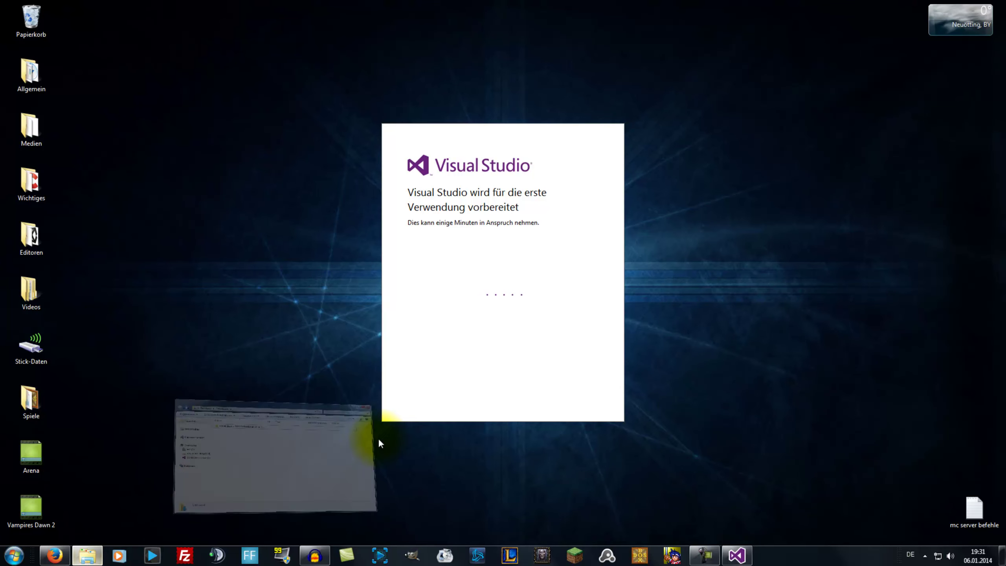
key(Down)
Step: Cancel deleting the in-use Visual Studio folder and open Task Manager with Ctrl+Shift+Esc
key(Delete)
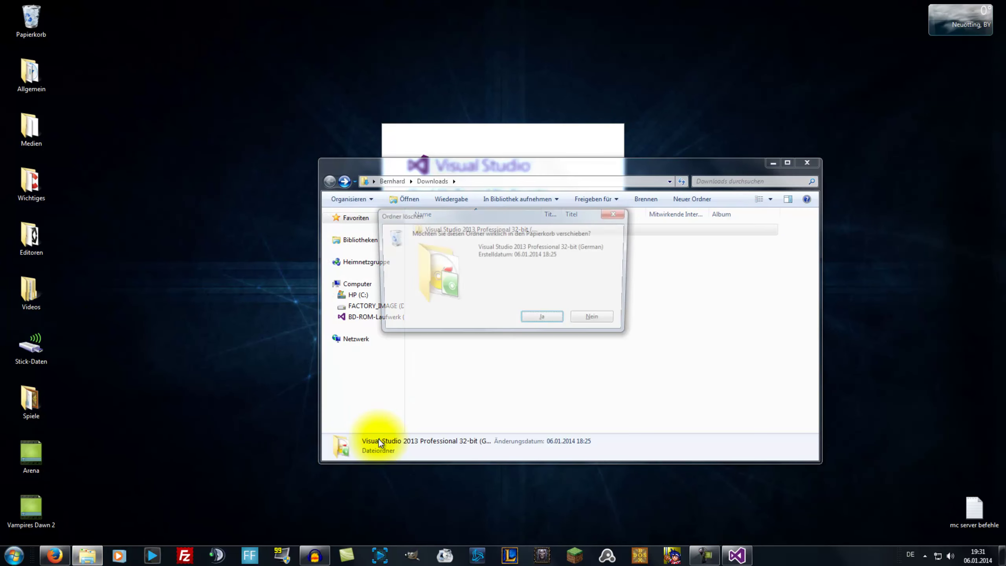
key(Escape)
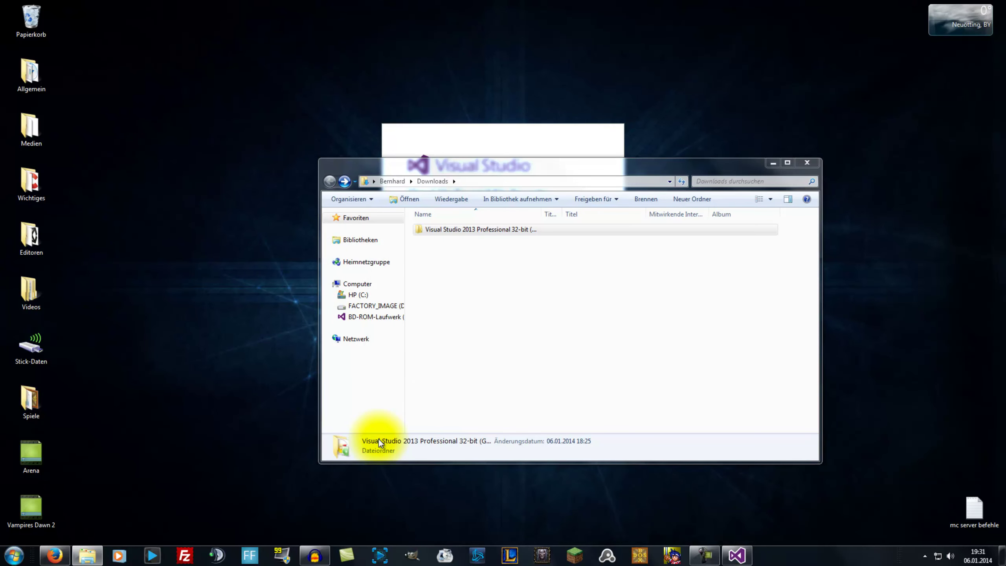
key(ctrl+shift+Escape)
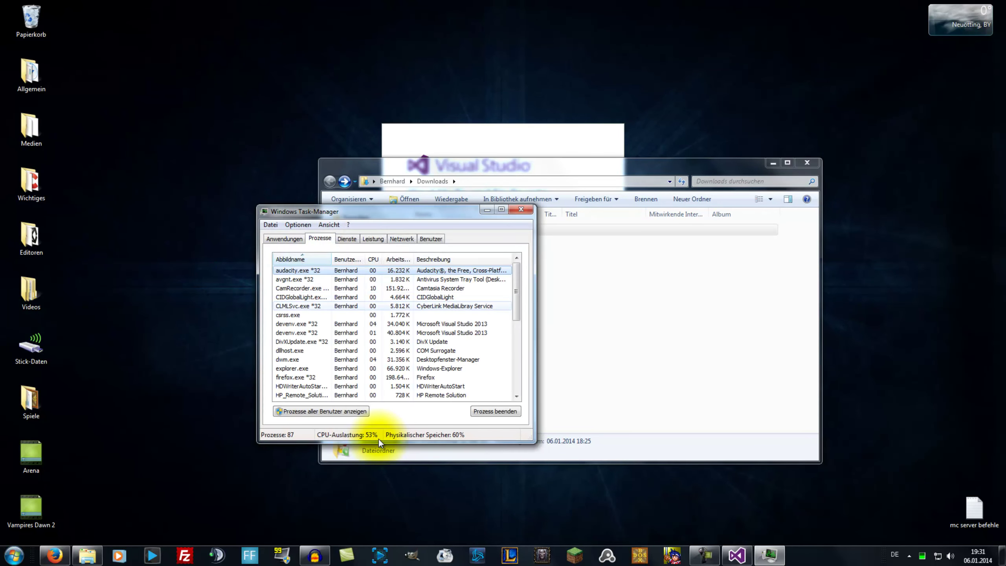
Step: End the CIDGlobalLight process tree in Task Manager
click(301, 297)
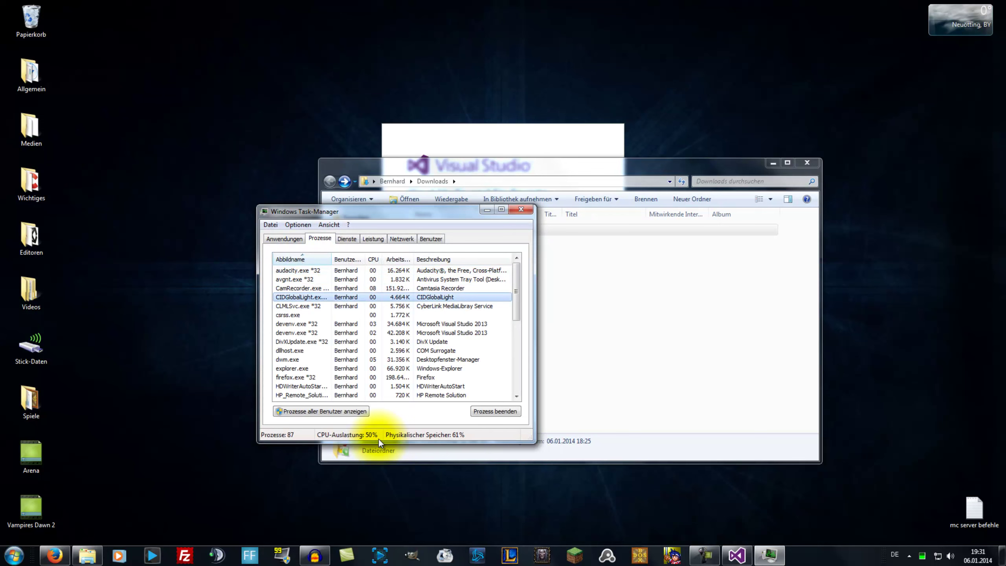
key(Menu)
key(Down)
key(Down)
key(Return)
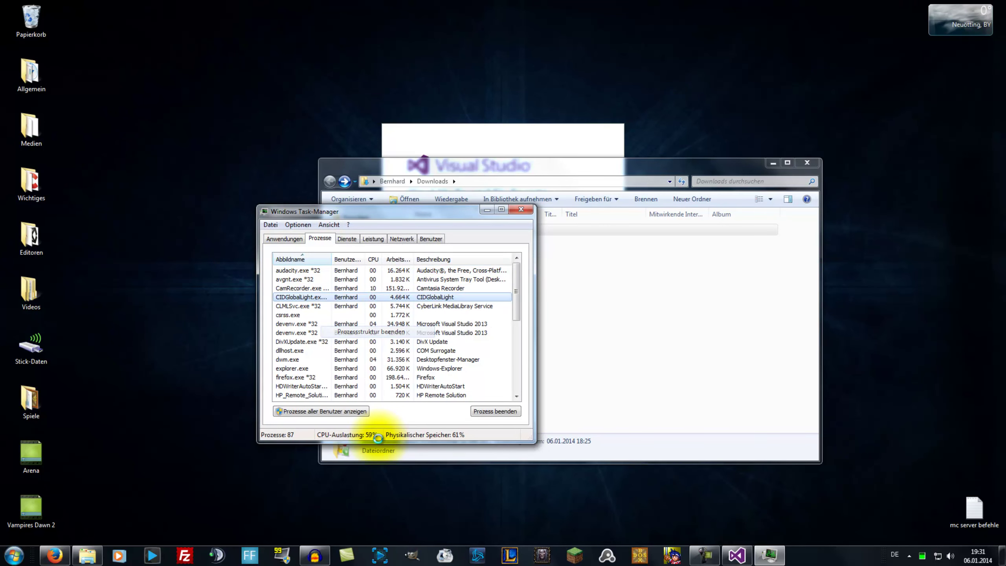
key(Return)
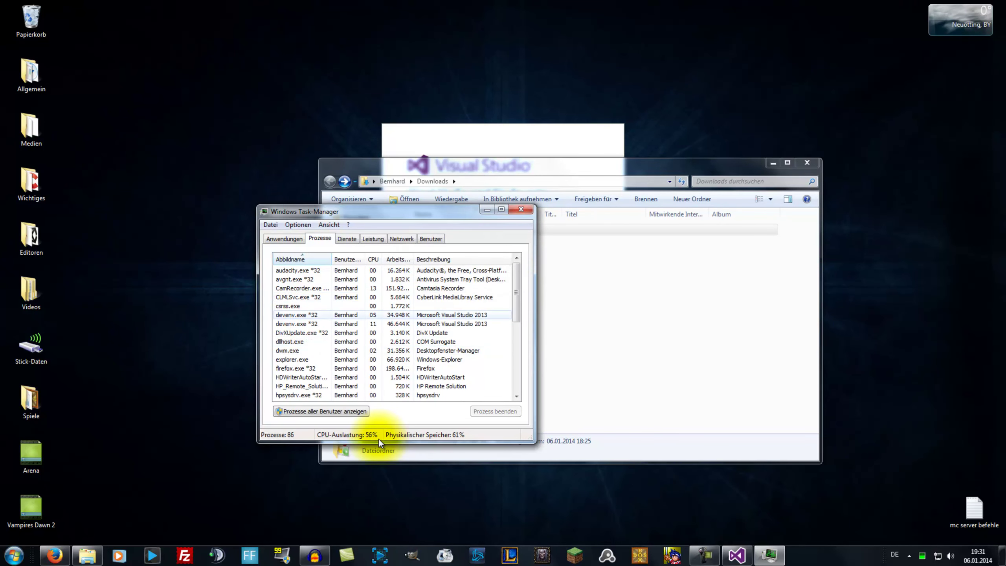
Step: Retry deleting the Visual Studio folder in Explorer and dismiss the folder-in-use error
key(Down)
key(Delete)
key(Return)
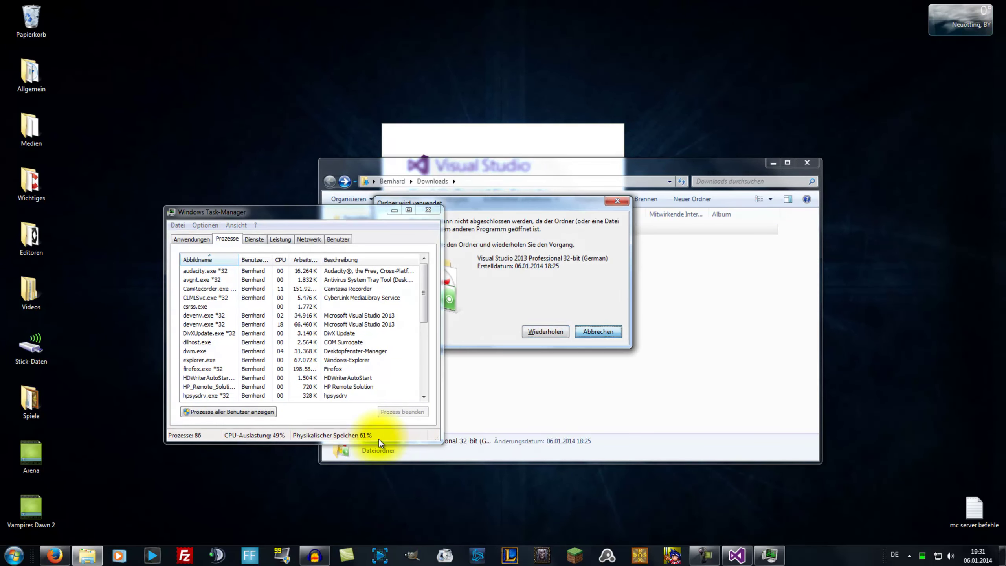
key(Escape)
Step: End the DivXUpdate process tree
key(alt+Tab)
key(Up)
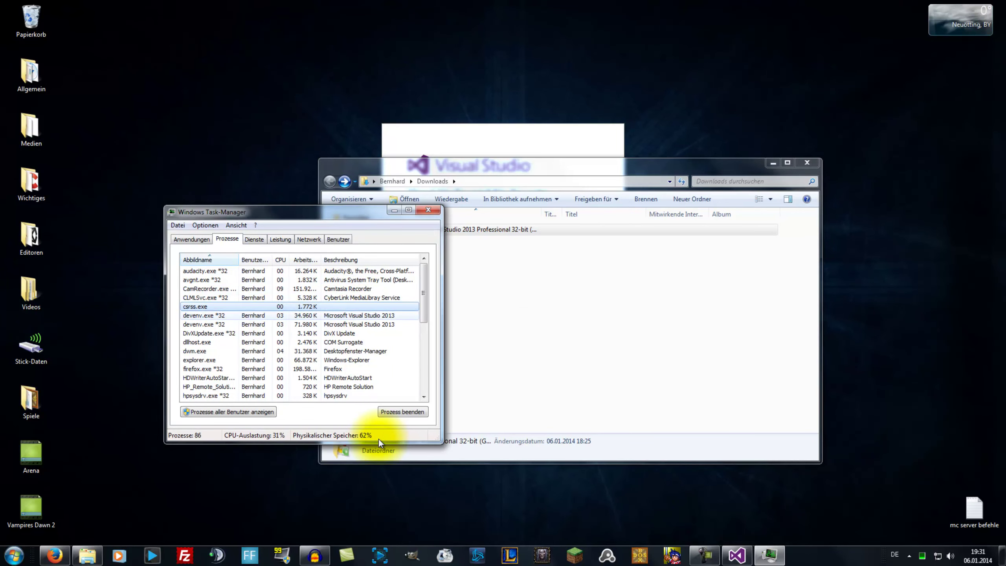
right_click(386, 333)
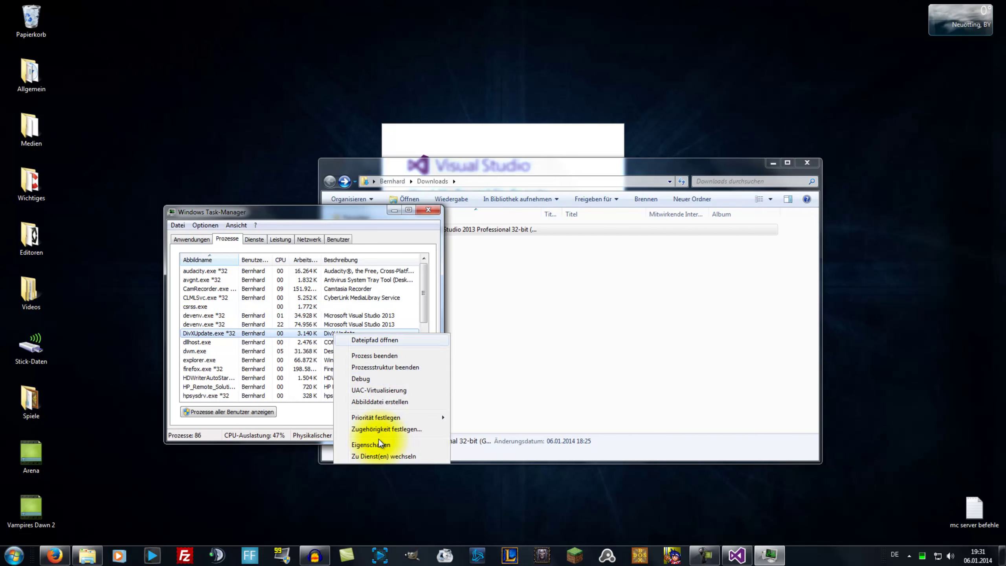
click(412, 365)
key(Return)
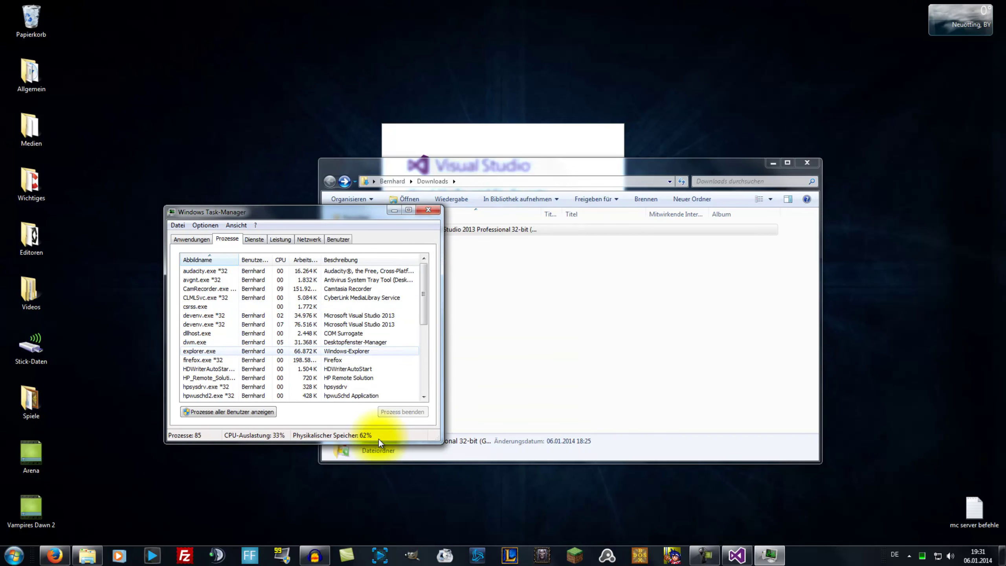
Step: End the jusched.exe Java update scheduler process tree
scroll(379, 439, down, 2)
click(380, 442)
key(Return)
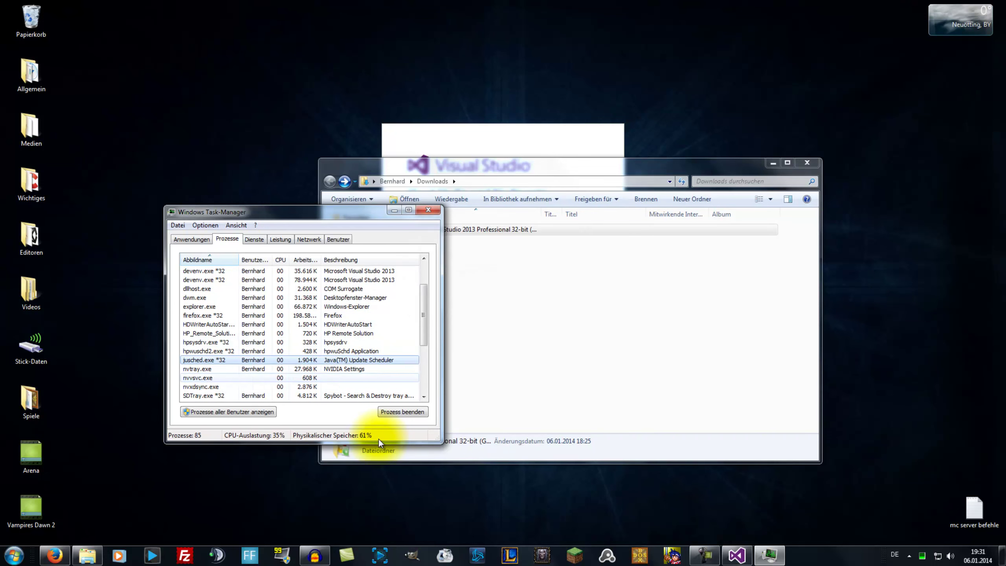
Step: End the update.exe process tree further down the process list
scroll(379, 439, down, 1)
scroll(379, 439, down, 1)
scroll(379, 439, down, 1)
scroll(379, 438, down, 1)
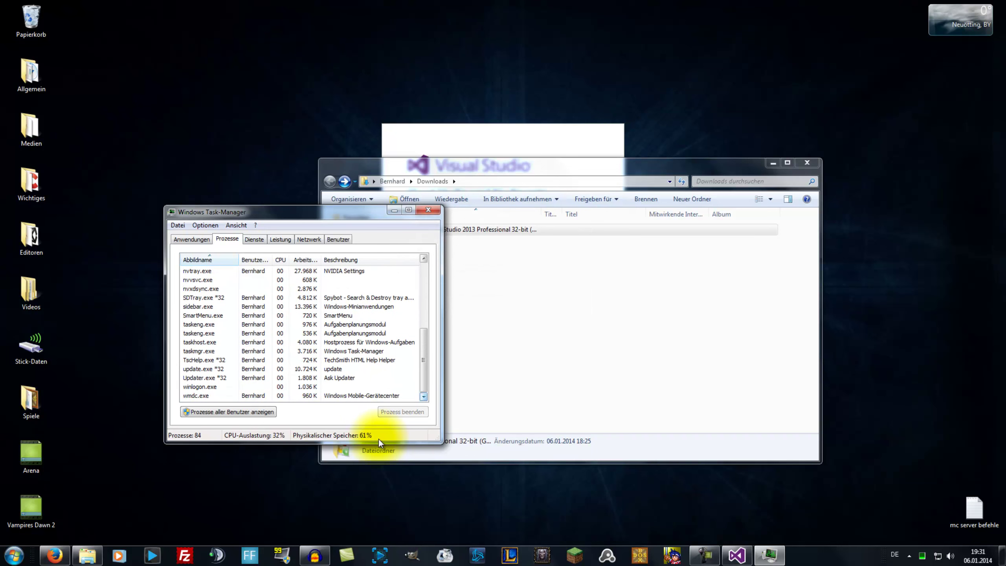
key(Down)
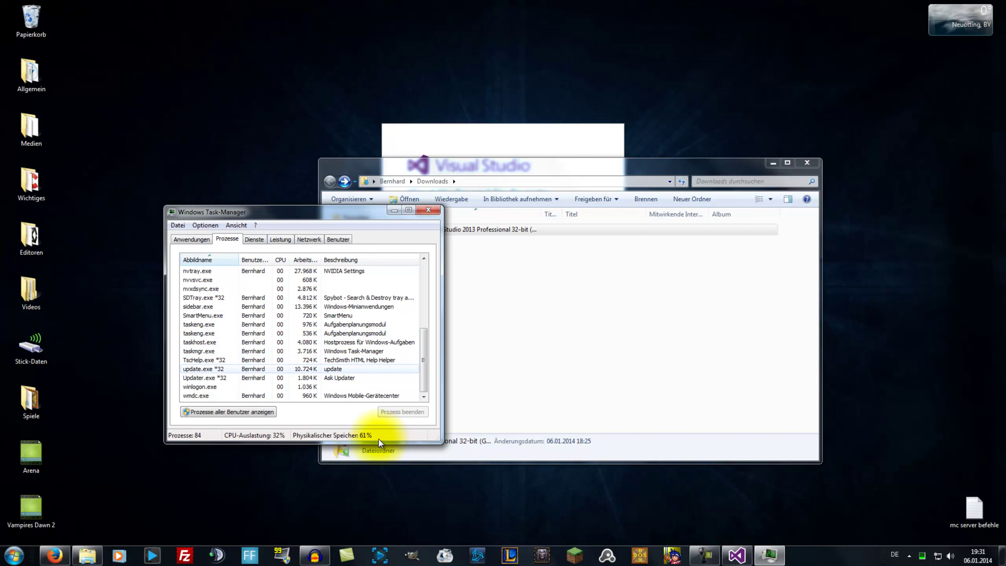
key(Menu)
key(Down)
key(Down)
key(Return)
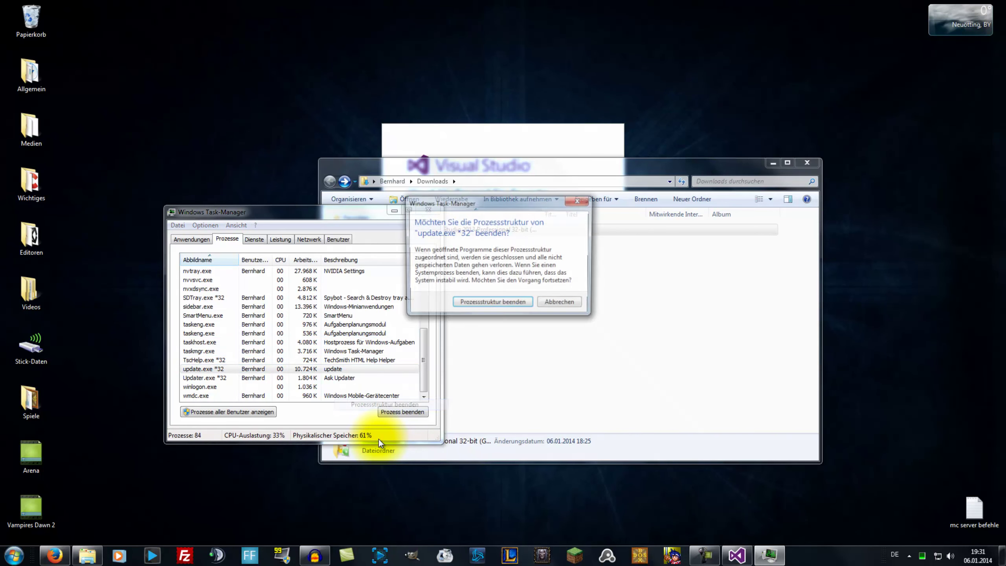
key(Return)
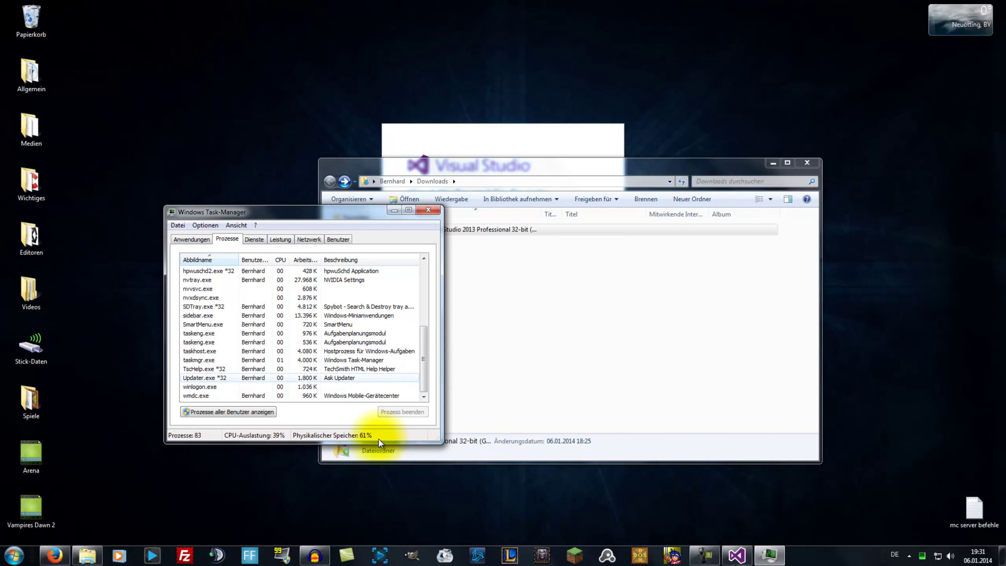
Step: End the Updater.exe process tree
key(Menu)
key(Down)
key(Down)
key(Return)
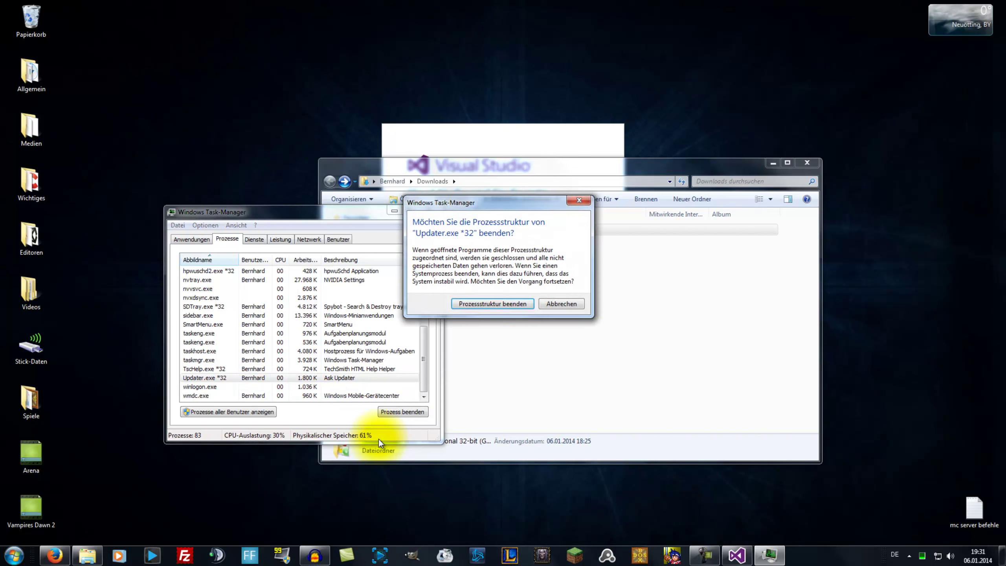
key(Return)
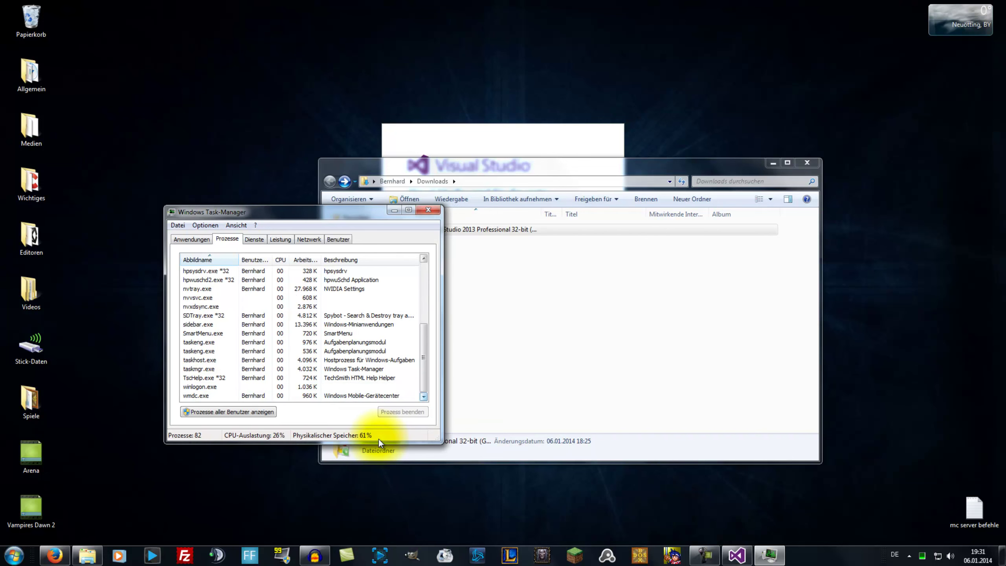
Step: Send the Visual Studio folder in Downloads to the Recycle Bin
key(alt+Tab)
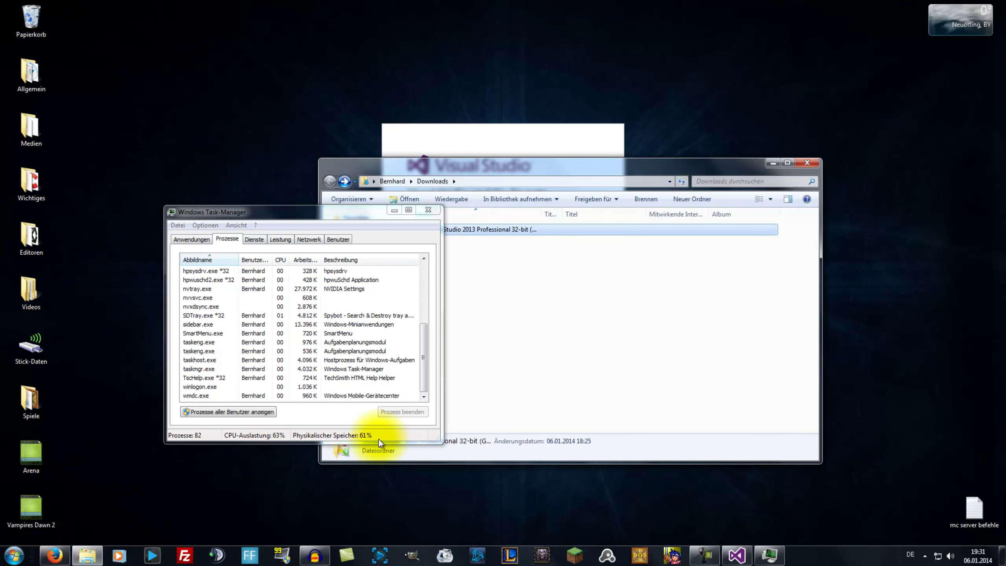
key(Delete)
key(Return)
key(Return)
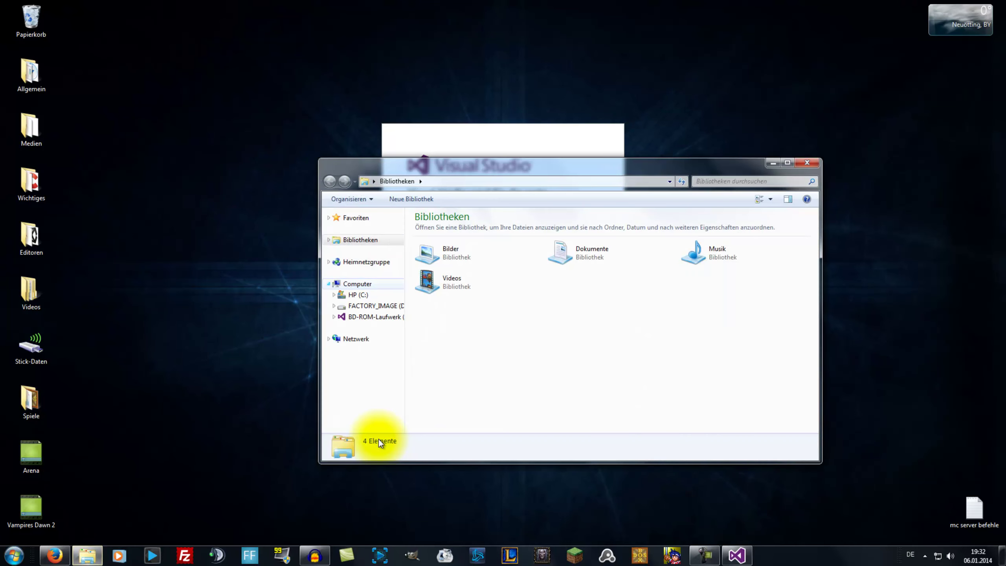
Step: Try deleting the Visual Studio folder in Downloads, cancel the 'Ordner wird verwendet' warning, and close Explorer
key(Down)
key(Up)
key(Up)
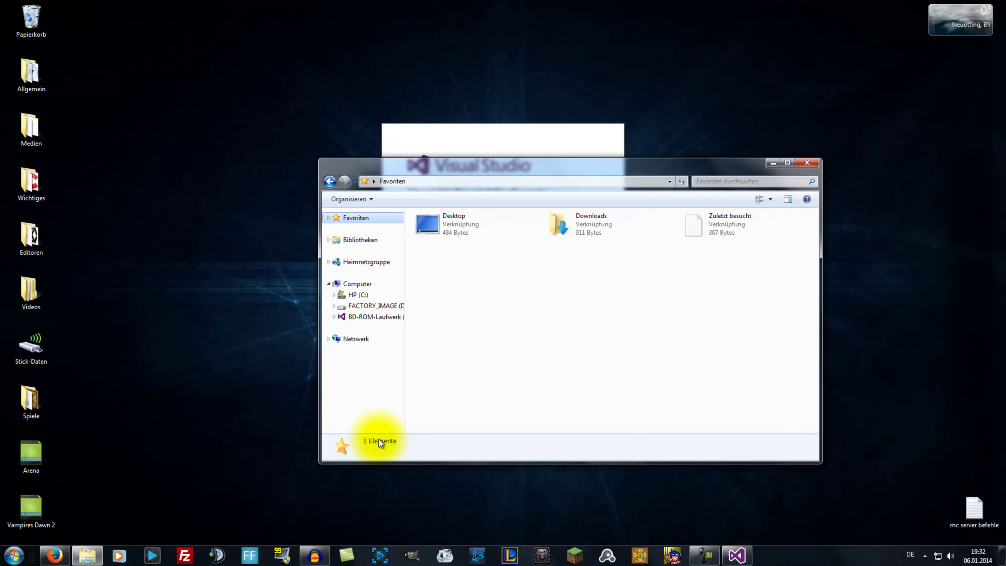
key(Return)
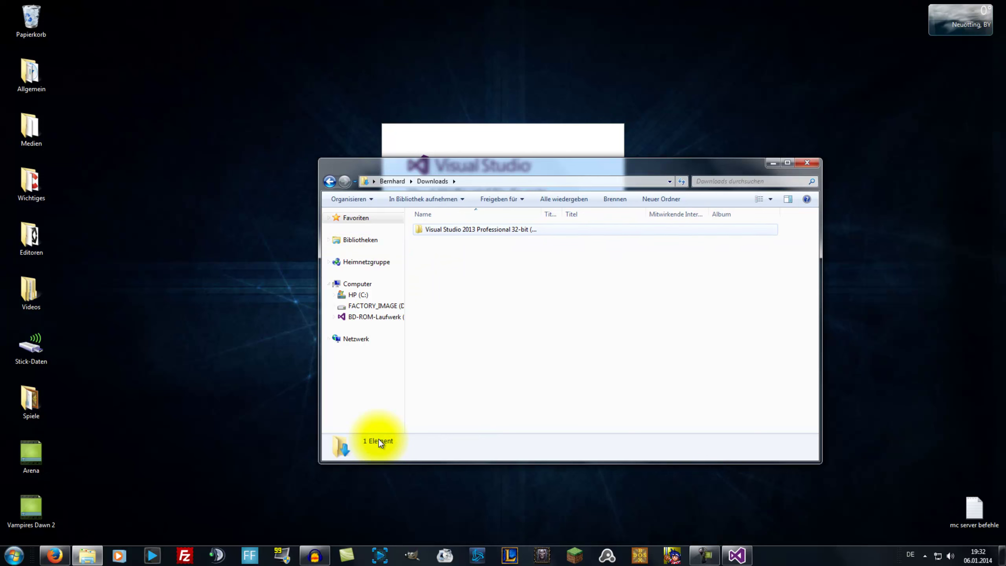
key(Delete)
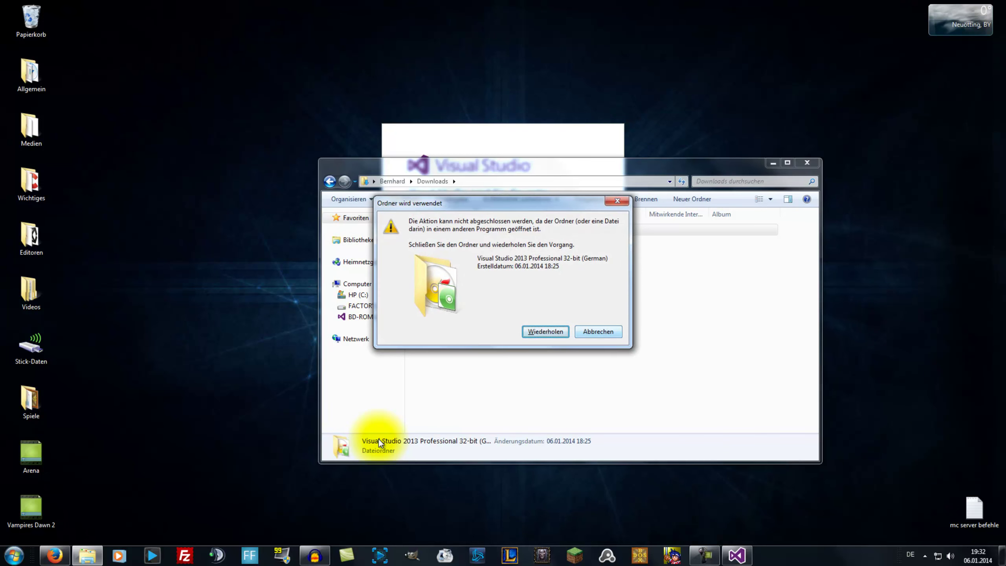
key(Escape)
key(alt+F4)
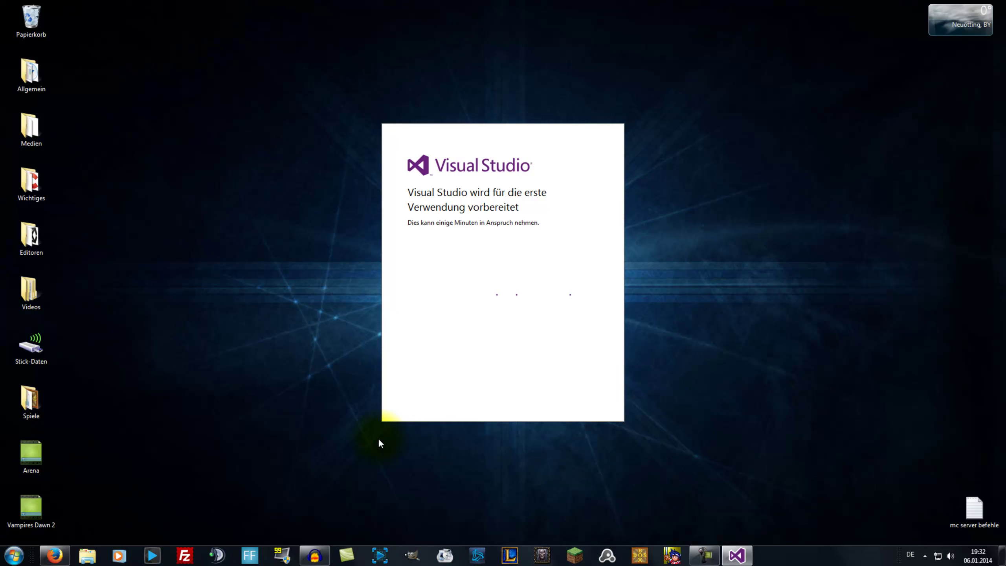
Step: Permanently delete the file with Shift+Delete, confirming with Ja, while Visual Studio finishes preparing
key(Menu)
key(shift+Delete)
key(Return)
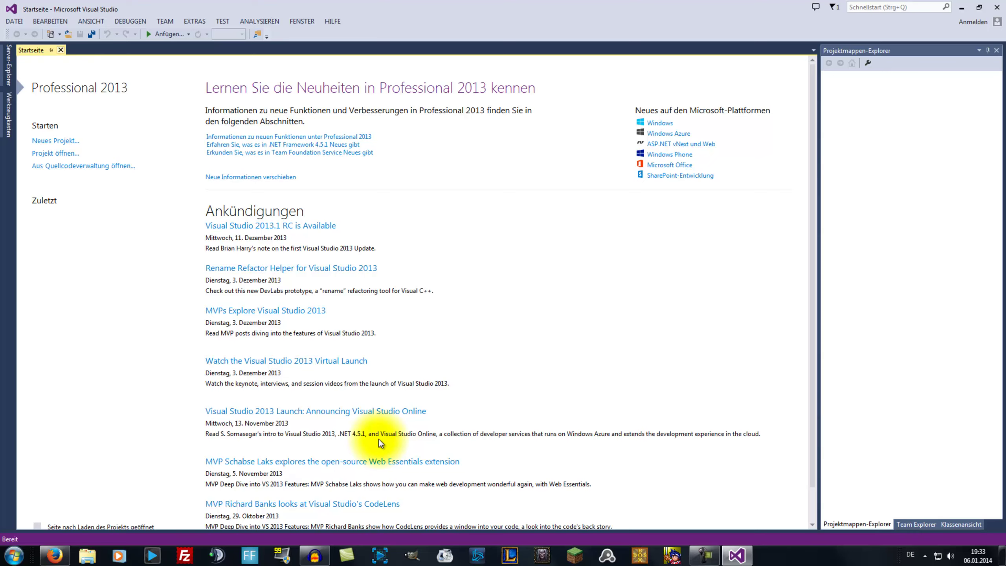
Step: Close the Visual Studio Startseite tab
key(ctrl+F4)
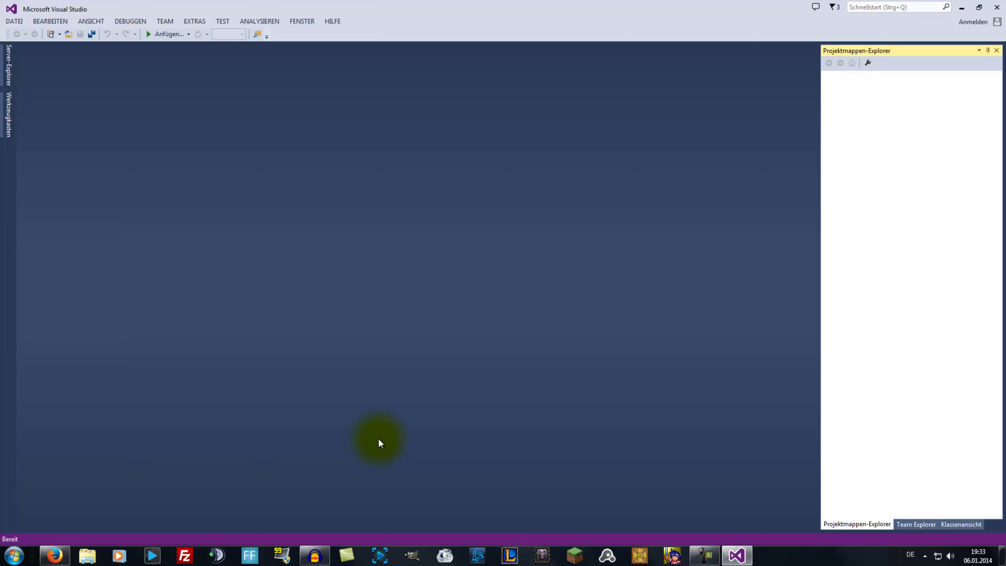
key(ctrl+alt+s)
key(alt)
key(Escape)
Step: Dismiss all three notifications with Alle schließen and close the Benachrichtigungen panel
key(ctrl+w)
key(n)
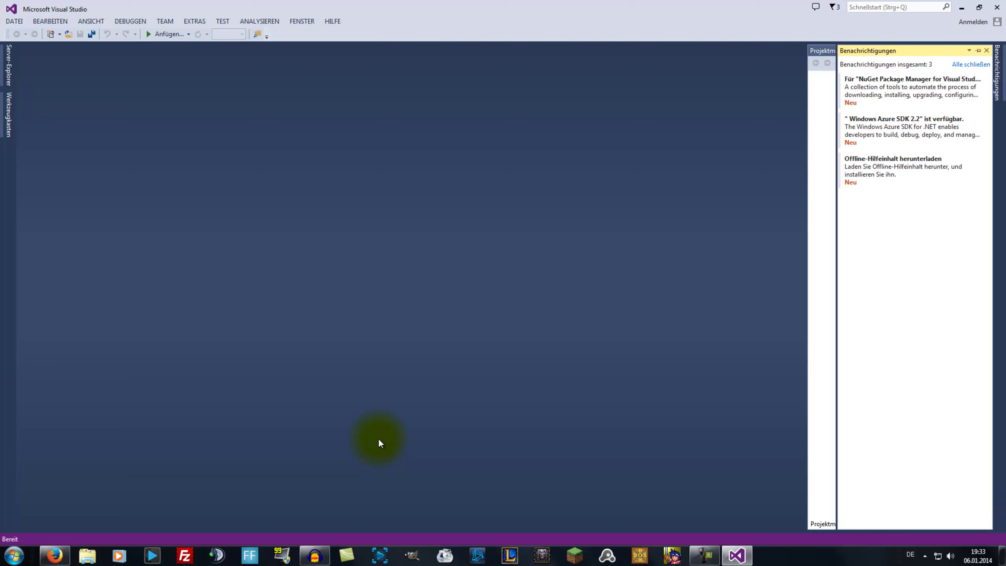
mouse_move(912, 169)
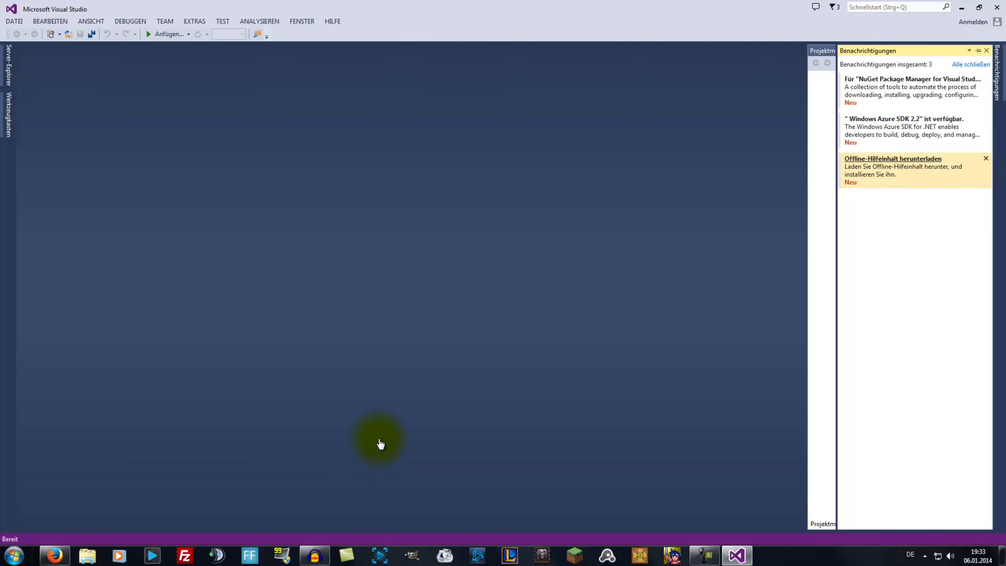
key(Up)
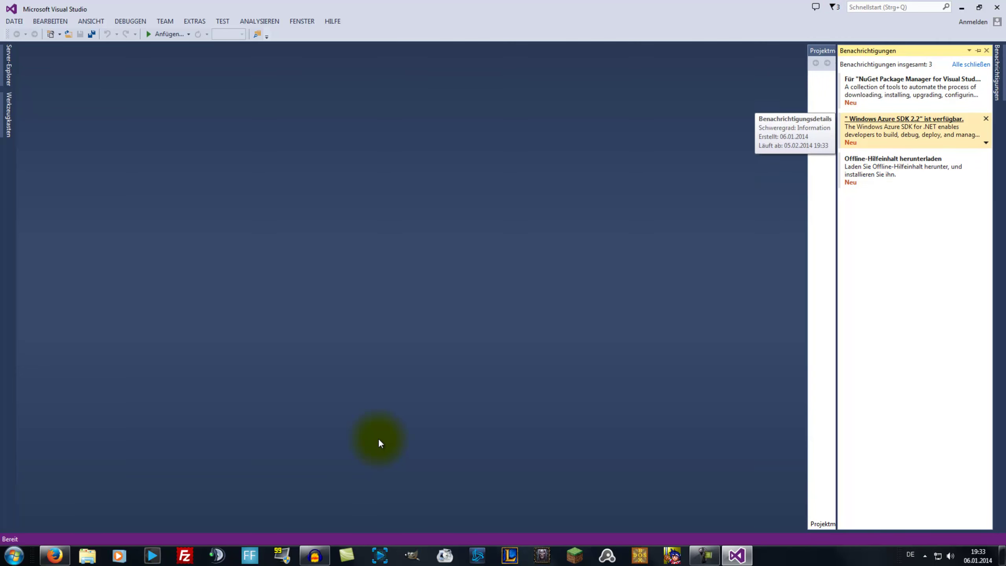
key(Up)
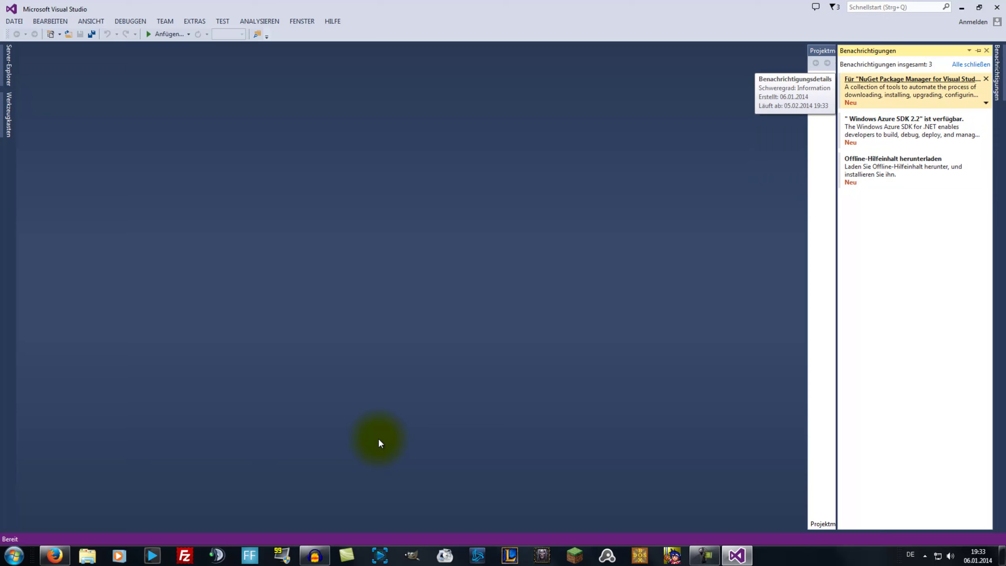
key(Up)
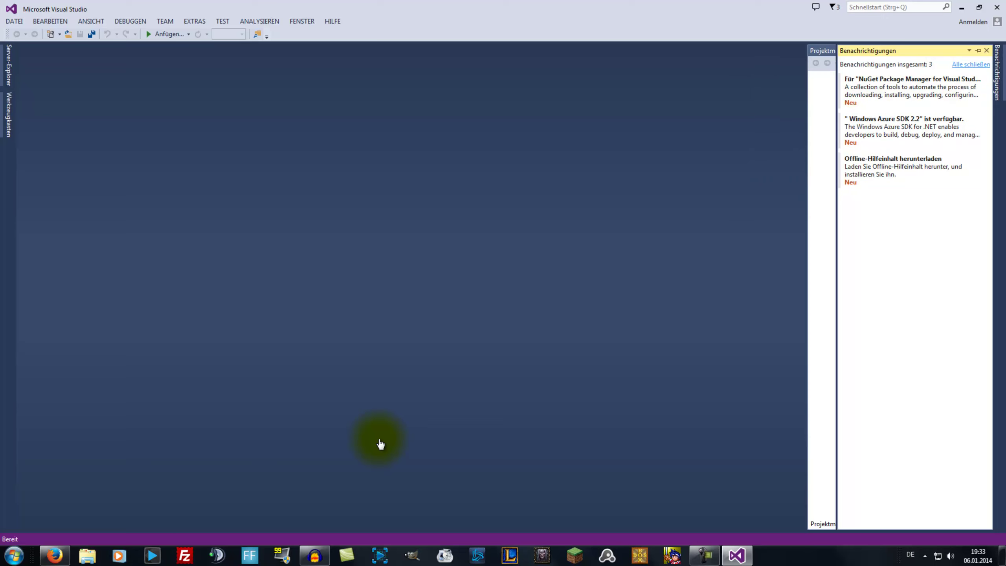
key(Return)
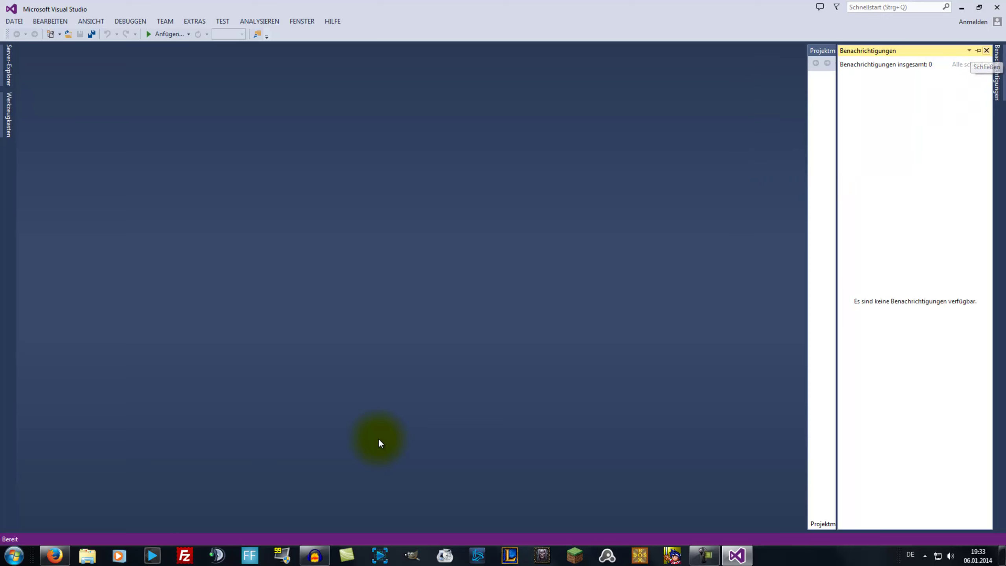
key(Escape)
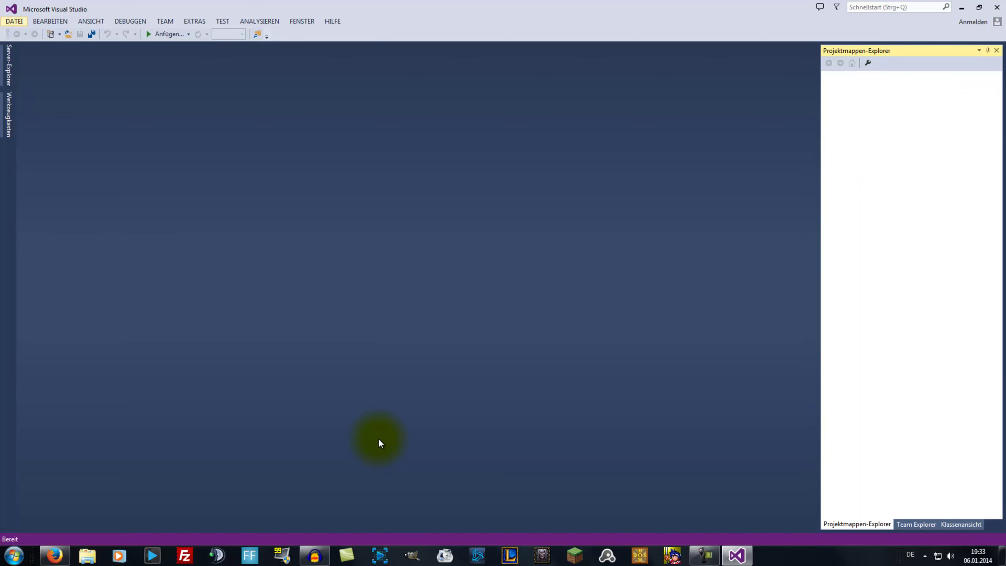
key(alt+d)
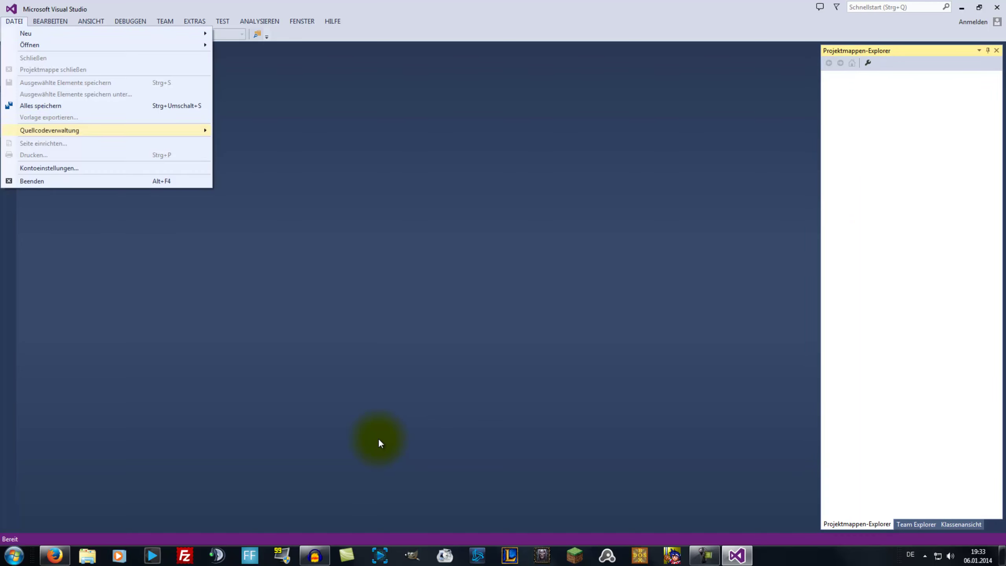
Step: Apply the DreamSpark product key from the OnTheHub order page via Kontoeinstellungen > Produktlizenz ändern
key(Return)
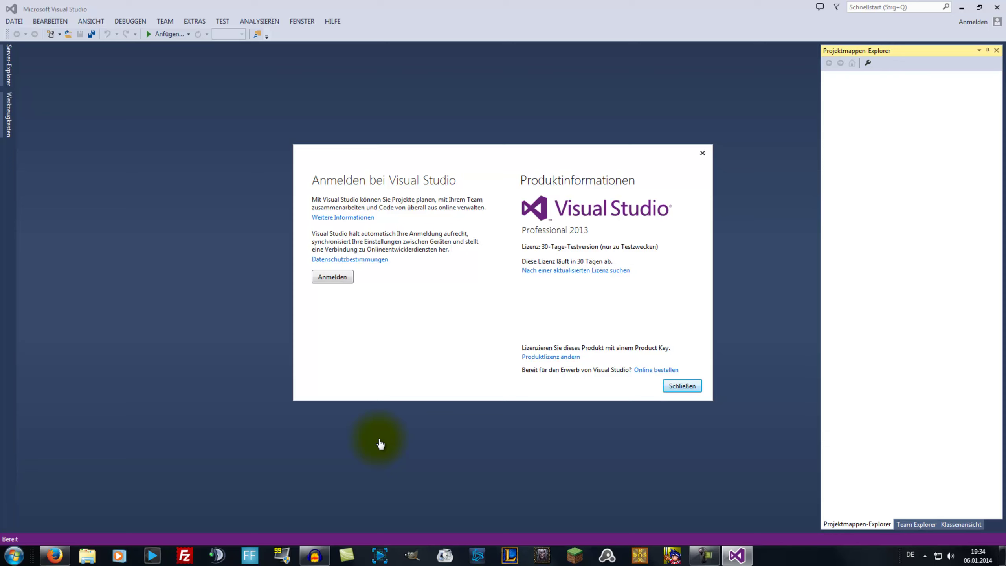
click(381, 444)
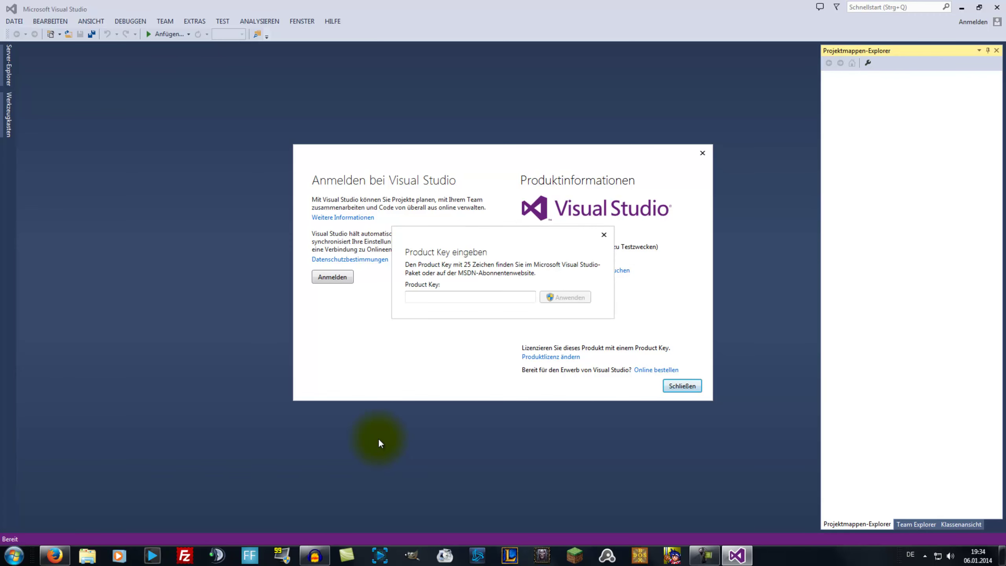
key(super+1)
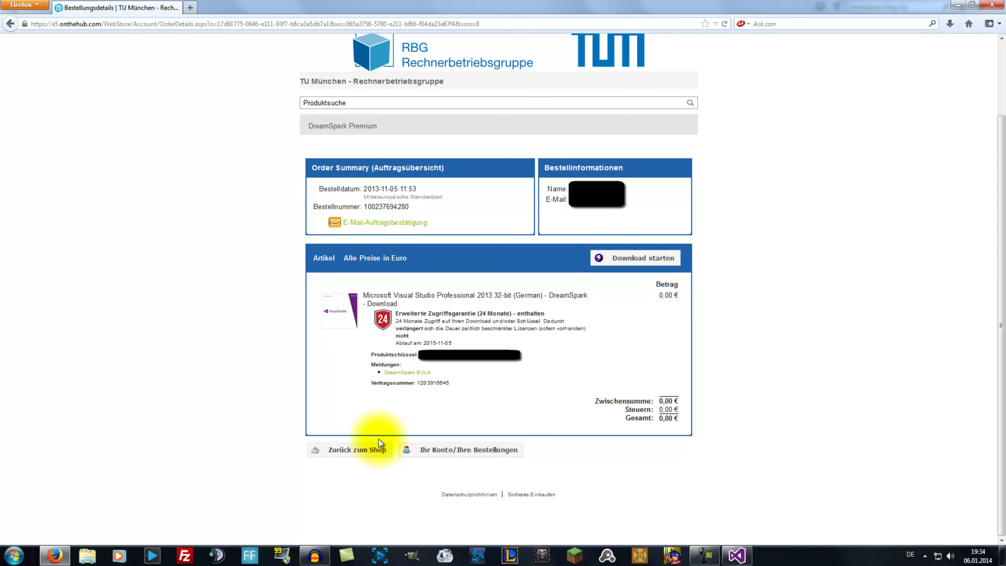
key(alt+Tab)
key(ctrl+v)
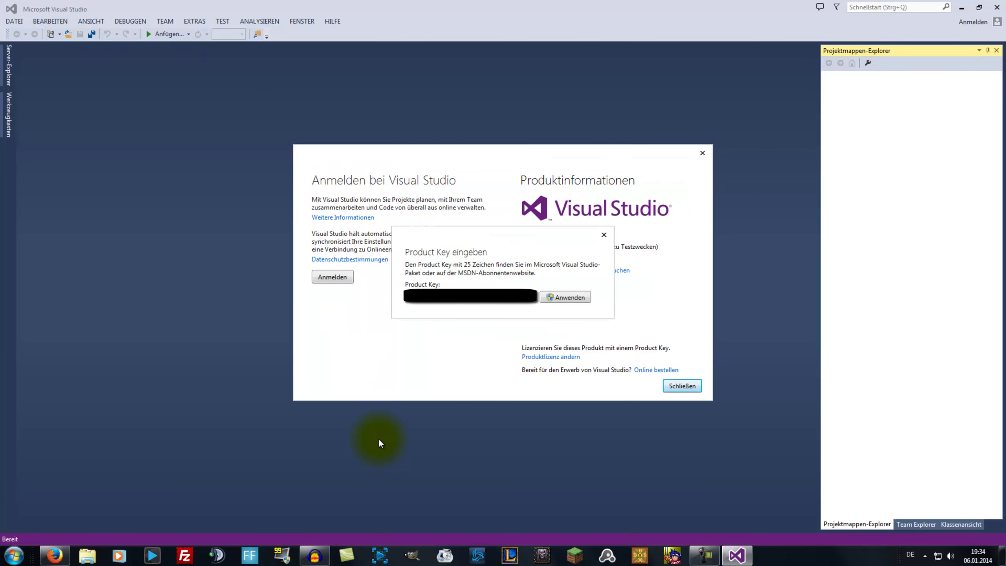
key(Return)
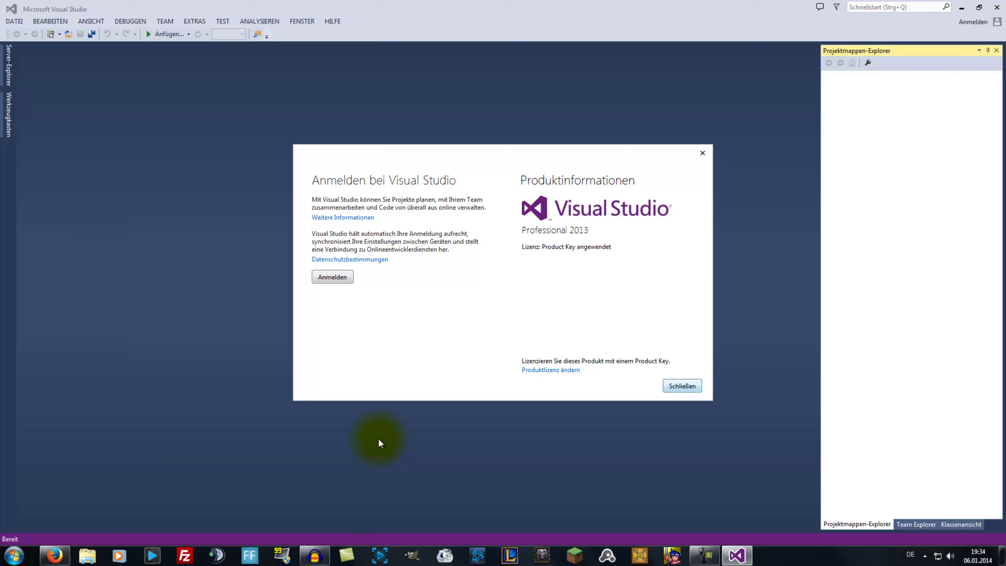
key(Return)
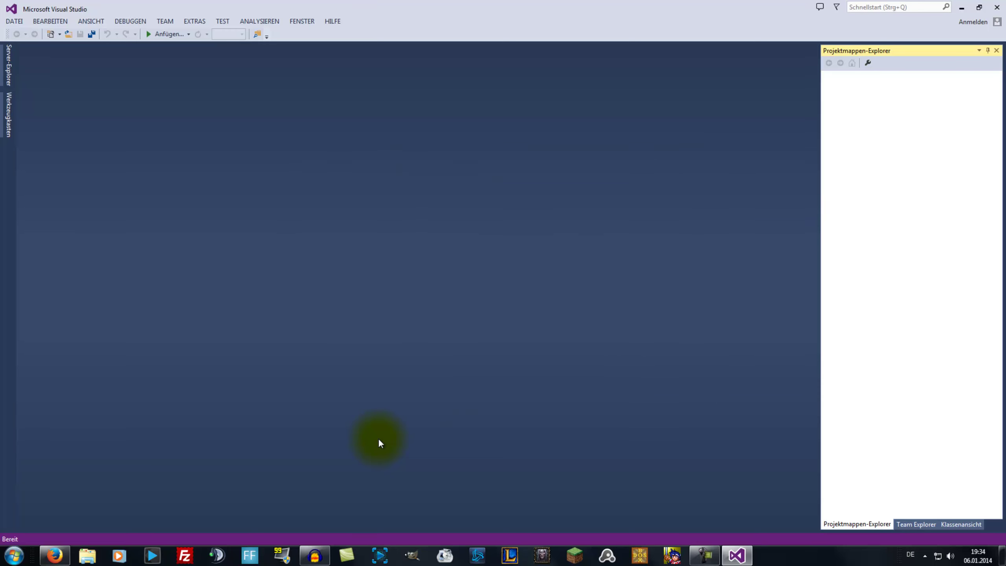